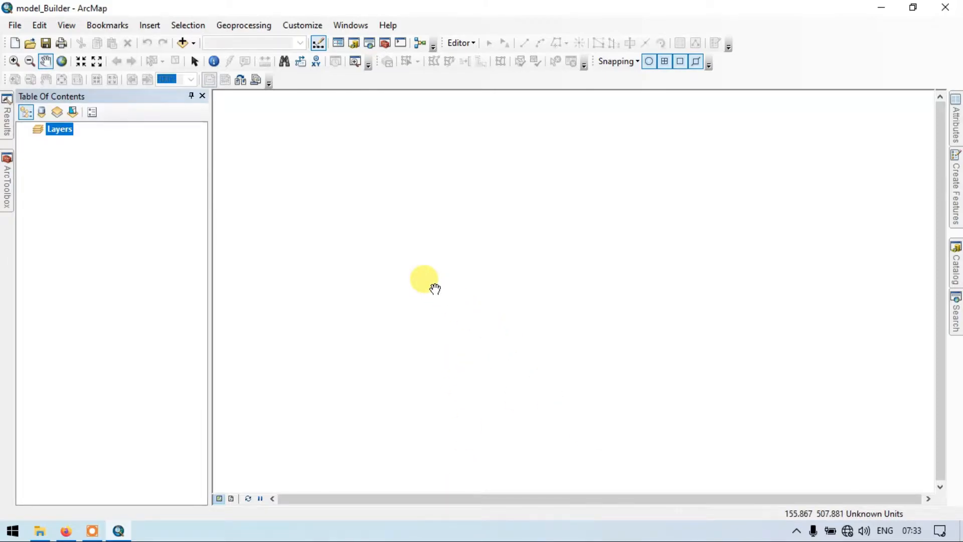
- Add the raster n12_e078_1arc_v3.tif from the DEM folder to the map
{"action": "left_click", "coordinate": [192, 44]}
{"action": "left_click", "coordinate": [215, 57]}
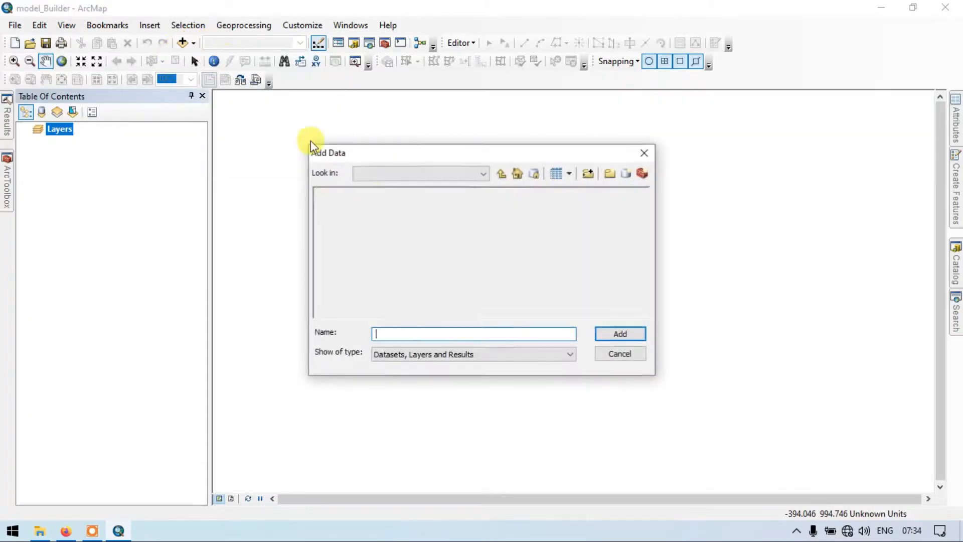
{"action": "left_click", "coordinate": [502, 173]}
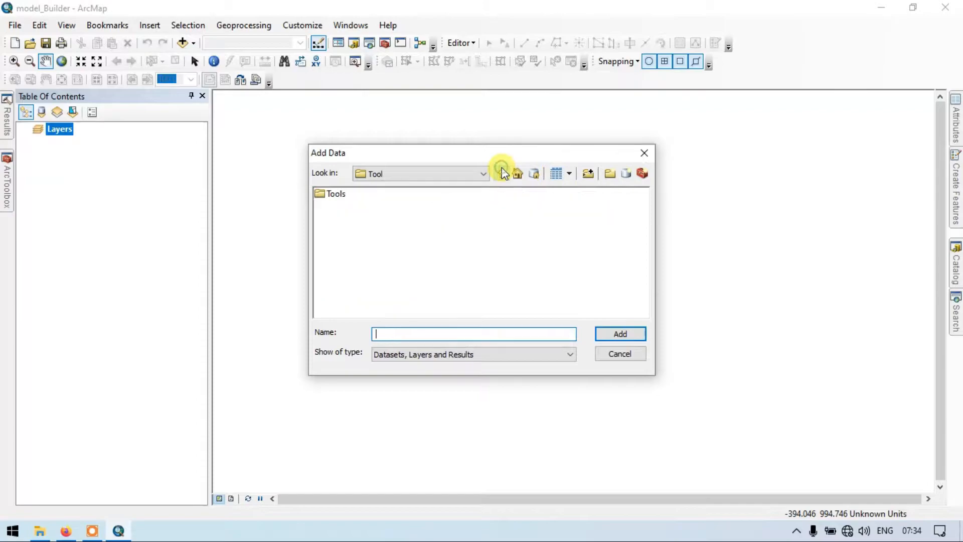
{"action": "left_click", "coordinate": [498, 175]}
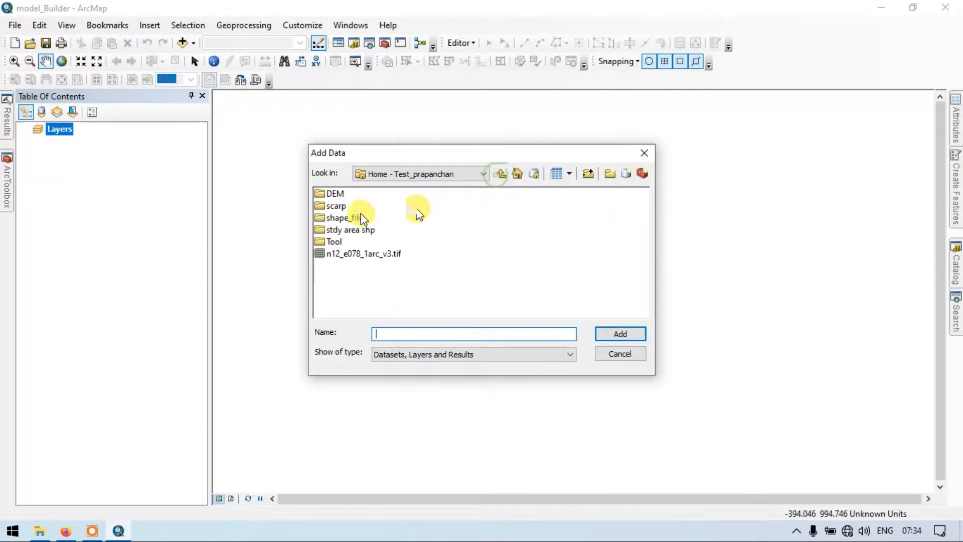
{"action": "double_click", "coordinate": [335, 193]}
{"action": "left_click", "coordinate": [341, 194]}
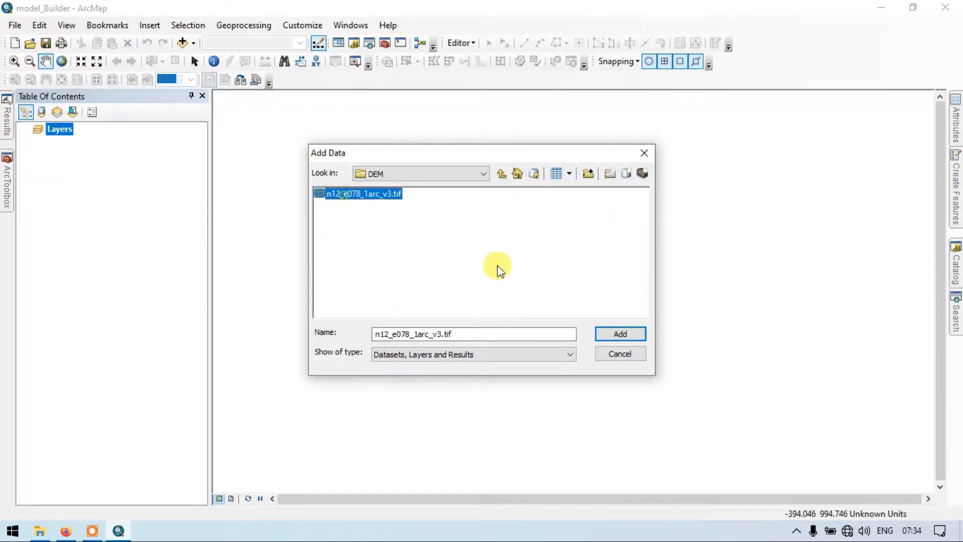
{"action": "left_click", "coordinate": [620, 340]}
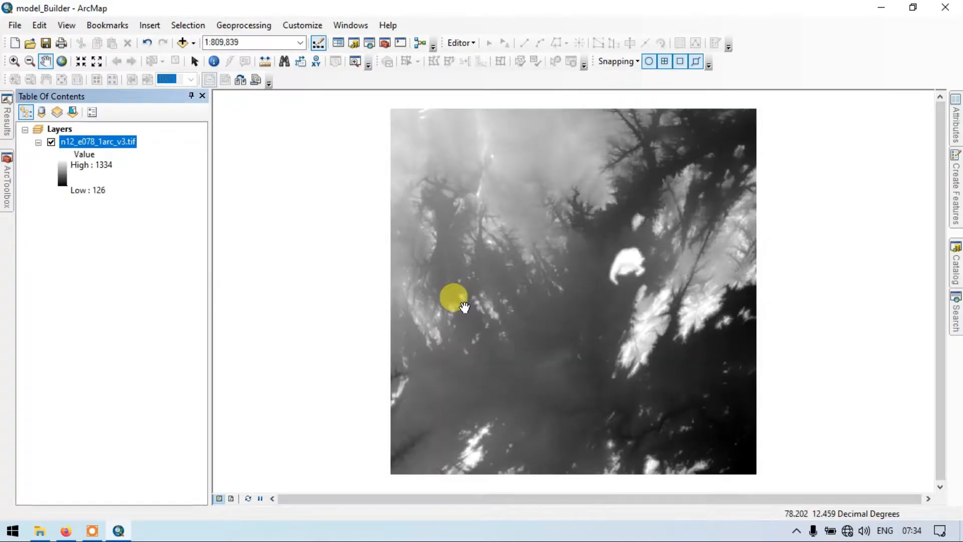
{"action": "left_click", "coordinate": [543, 243]}
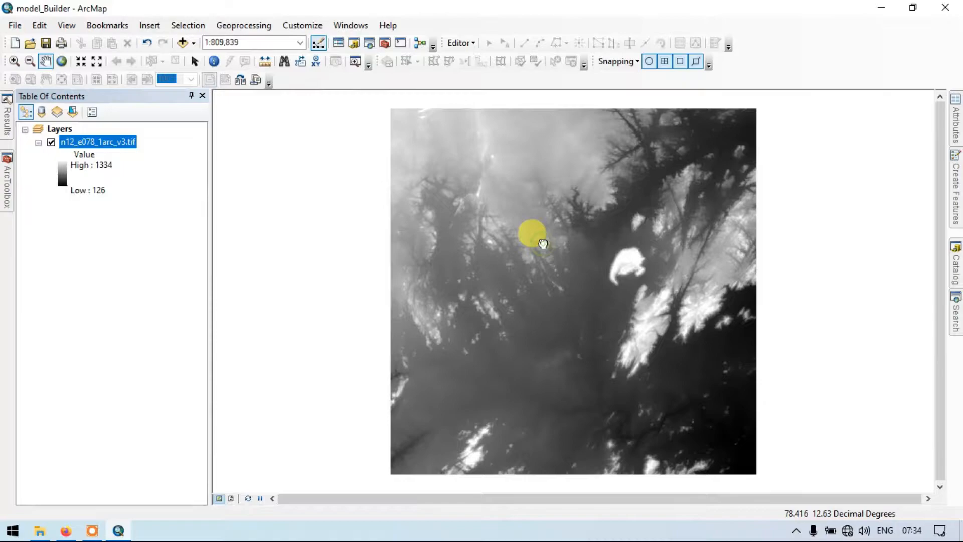
{"action": "left_click_drag", "start_coordinate": [543, 244], "coordinate": [505, 247]}
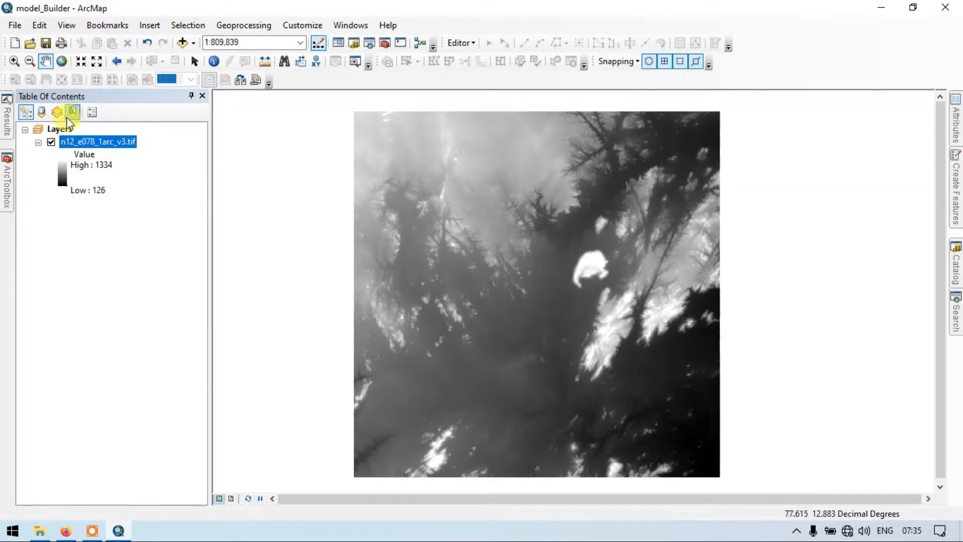
- Create a new toolbox in the home folder while adding a toolbox to ArcToolbox
{"action": "left_click", "coordinate": [8, 172]}
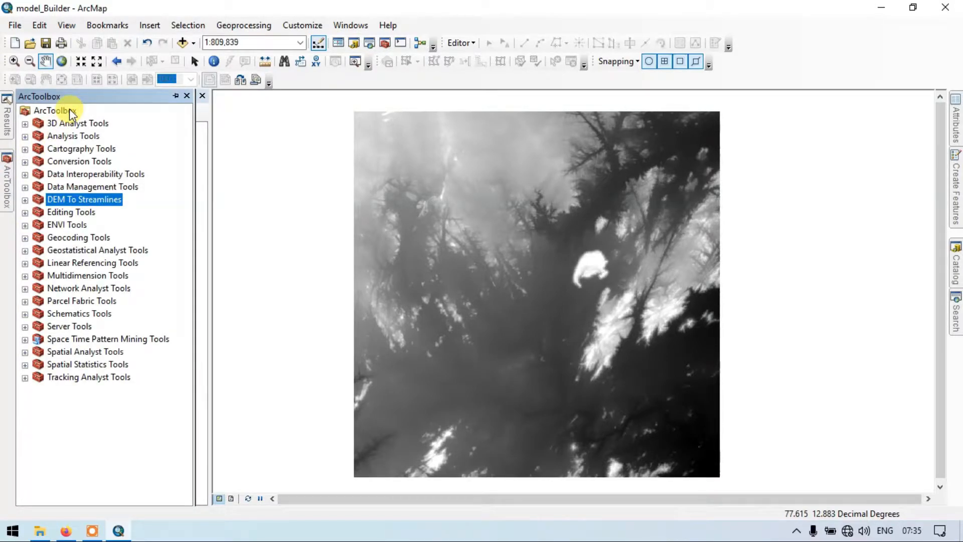
{"action": "left_click", "coordinate": [55, 109]}
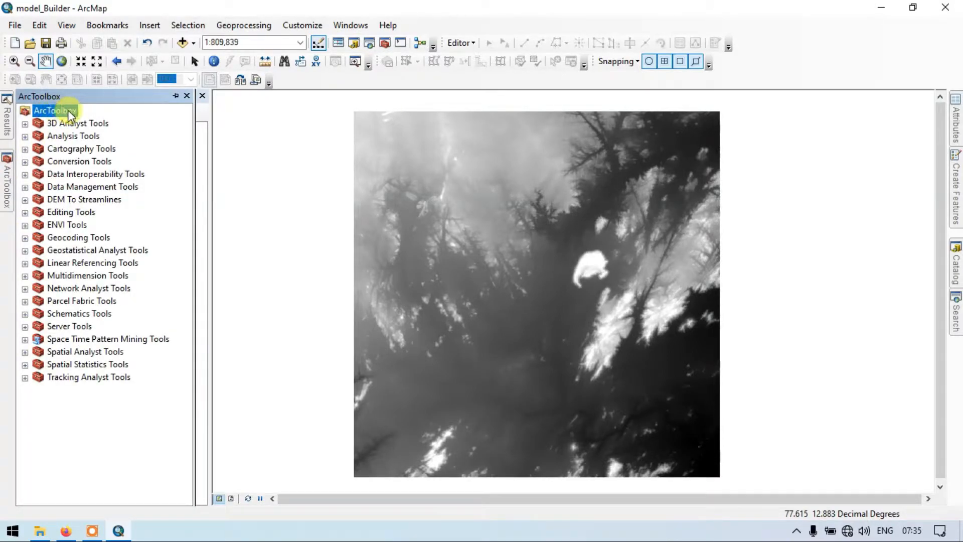
{"action": "right_click", "coordinate": [67, 110]}
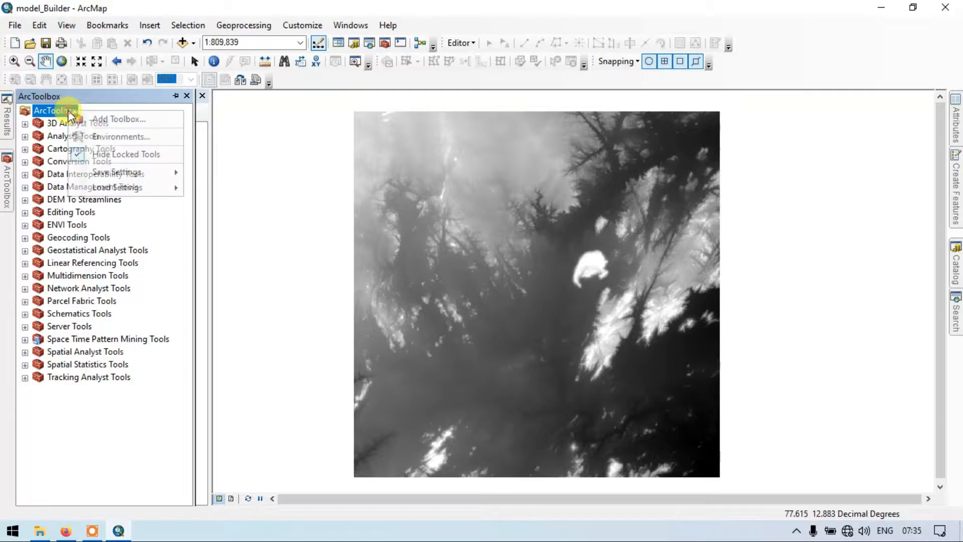
{"action": "left_click", "coordinate": [139, 121]}
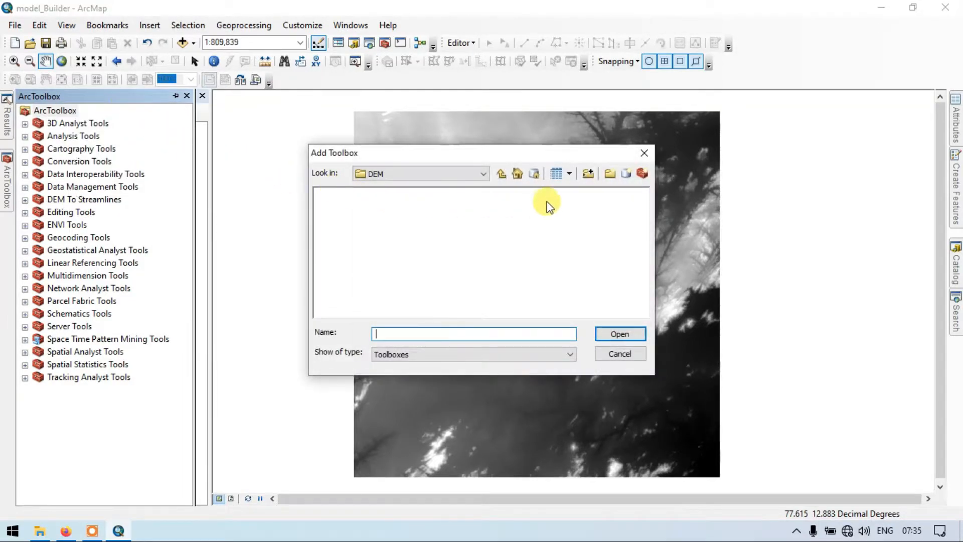
{"action": "left_click", "coordinate": [502, 174]}
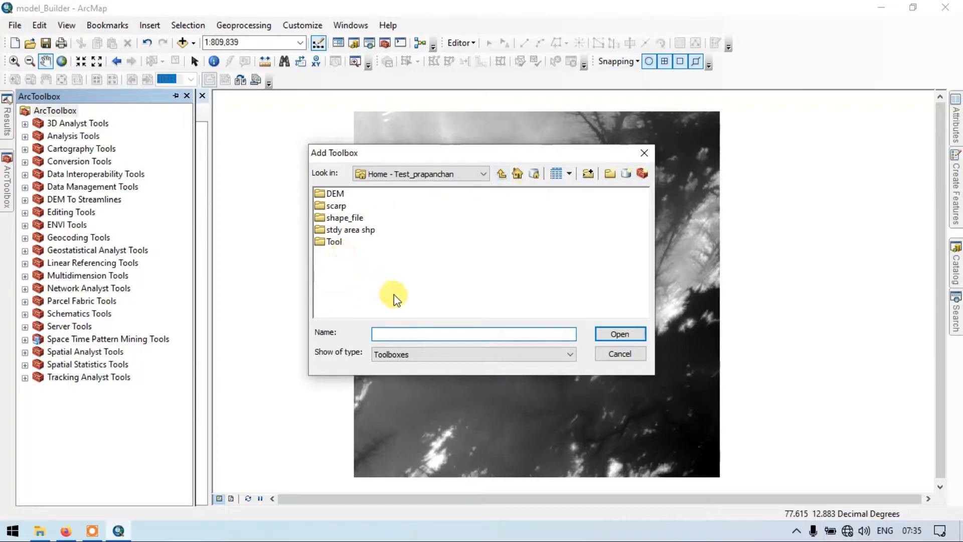
{"action": "left_click", "coordinate": [642, 174]}
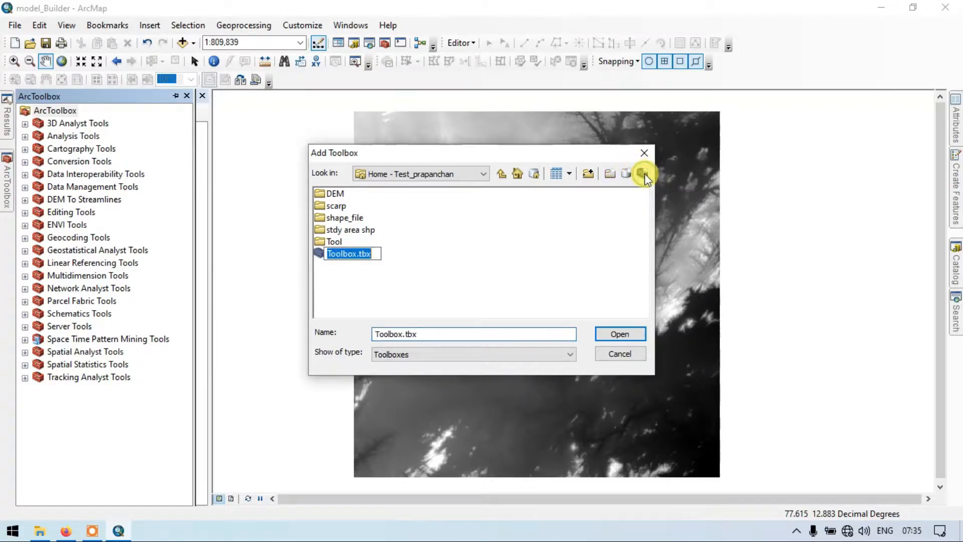
- Name the new toolbox "Create streamline" and add it to ArcToolbox
{"action": "left_click", "coordinate": [375, 254]}
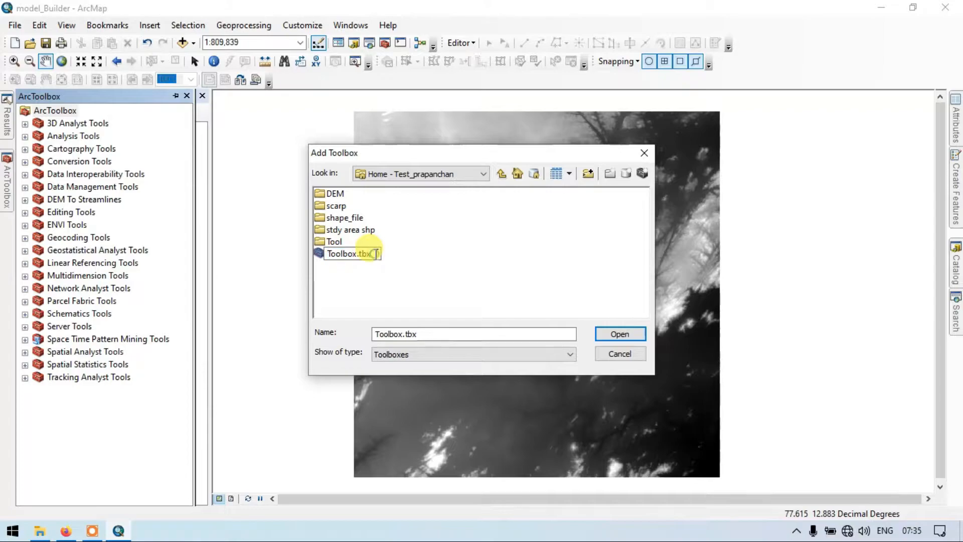
{"action": "key", "text": "BackSpace"}
{"action": "key", "text": "BackSpace"}
{"action": "key", "text": "BackSpace"}
{"action": "key", "text": "BackSpace"}
{"action": "key", "text": "BackSpace"}
{"action": "key", "text": "BackSpace"}
{"action": "key", "text": "BackSpace"}
{"action": "key", "text": "BackSpace"}
{"action": "key", "text": "BackSpace"}
{"action": "key", "text": "BackSpace"}
{"action": "key", "text": "BackSpace"}
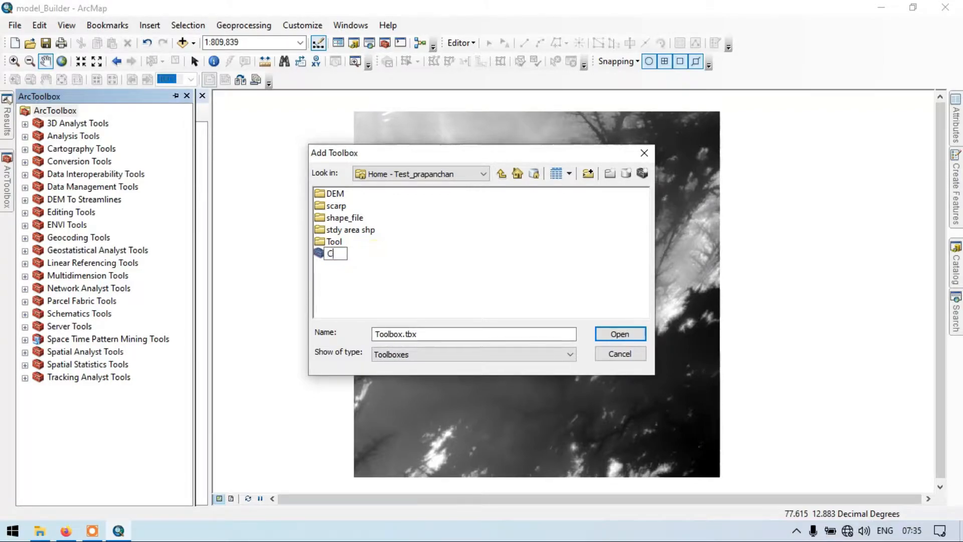
{"action": "type", "text": "Cre"}
{"action": "type", "text": "at"}
{"action": "type", "text": "e a"}
{"action": "key", "text": "BackSpace"}
{"action": "key", "text": "BackSpace"}
{"action": "type", "text": "stre"}
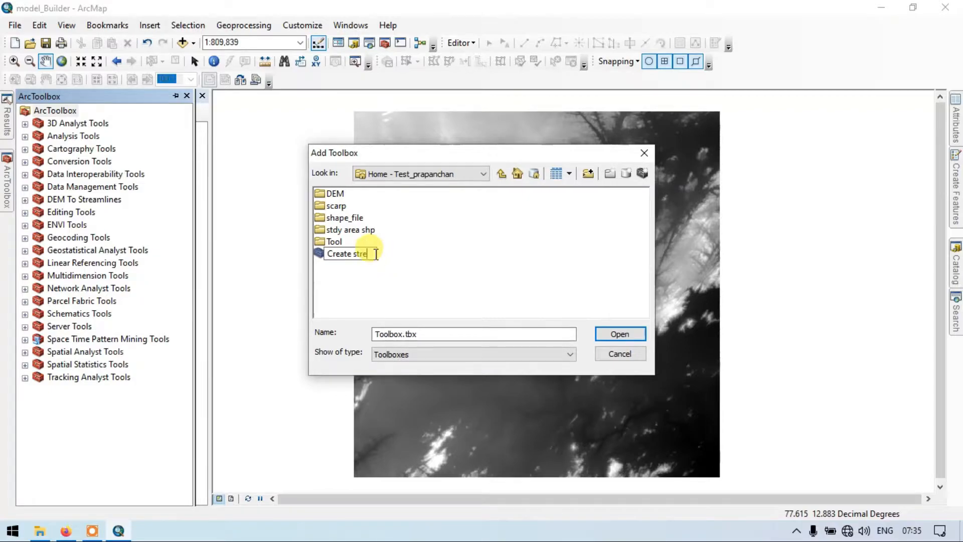
{"action": "type", "text": "amline"}
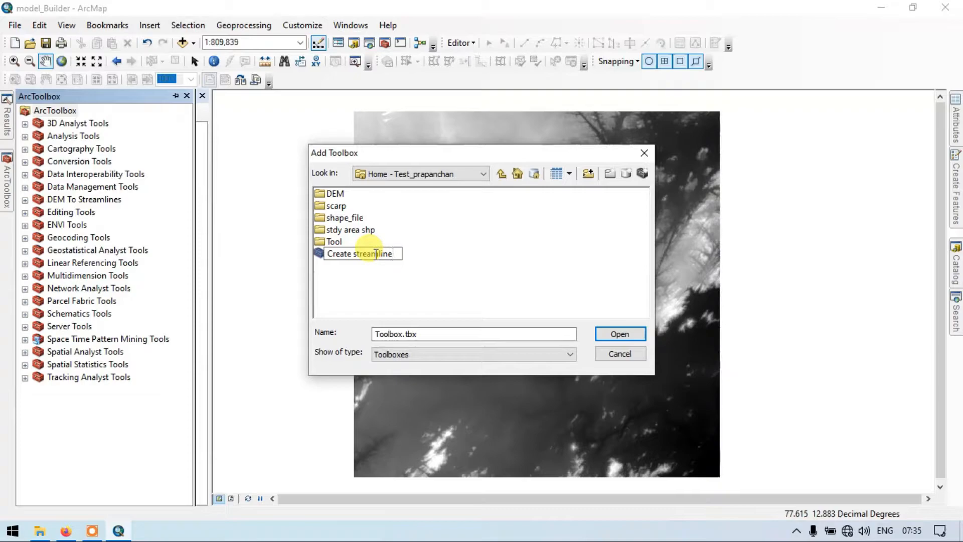
{"action": "left_click", "coordinate": [429, 246]}
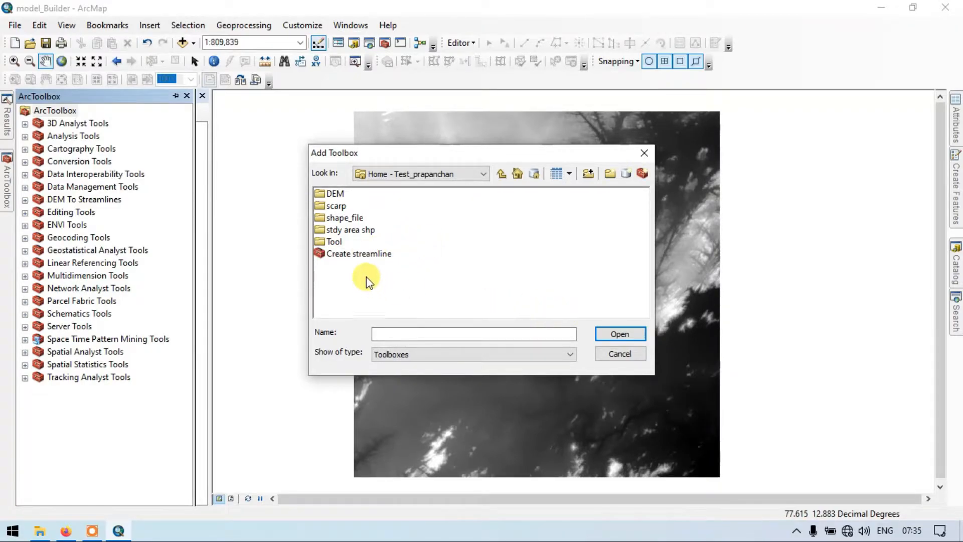
{"action": "left_click", "coordinate": [383, 256]}
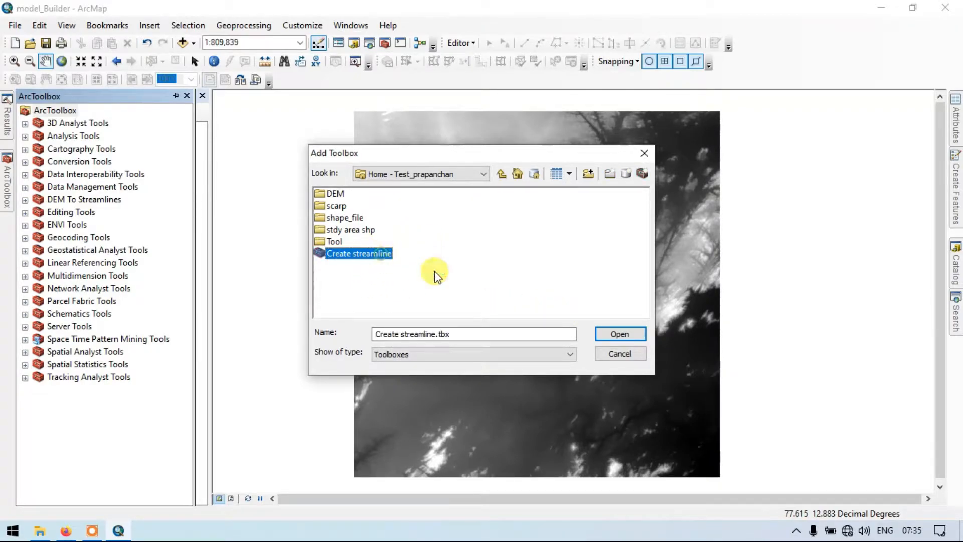
{"action": "left_click", "coordinate": [619, 334]}
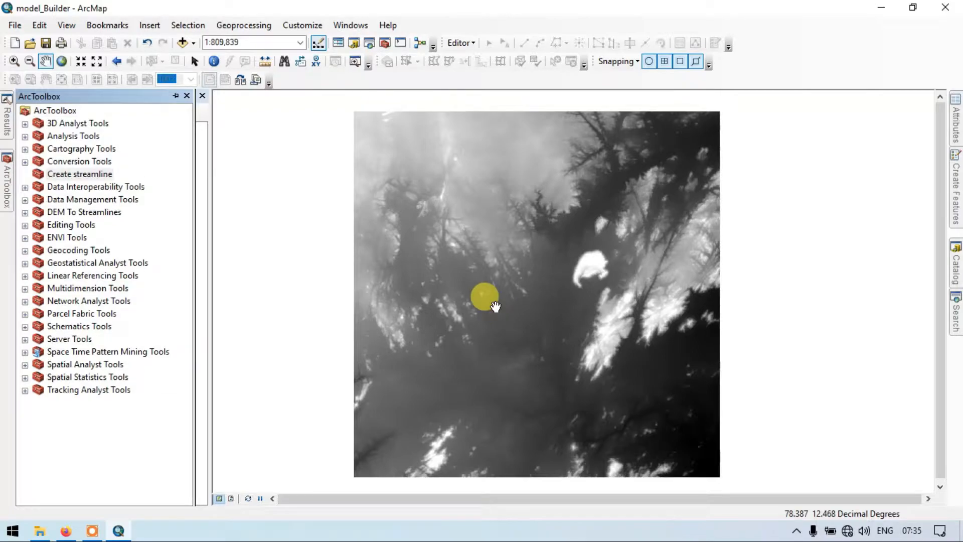
- Create a new model in the Create streamline toolbox and widen its window to fit over the map area
{"action": "right_click", "coordinate": [75, 174]}
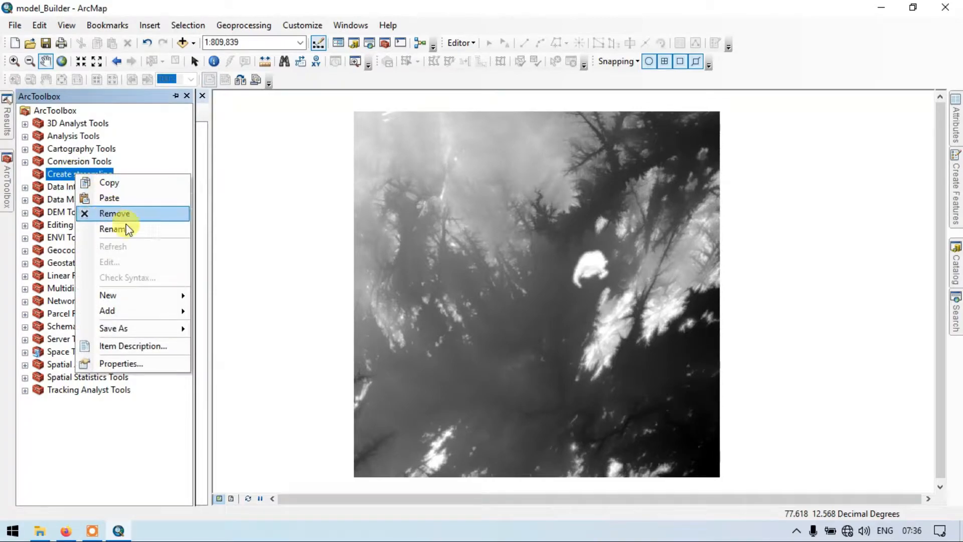
{"action": "mouse_move", "coordinate": [185, 296]}
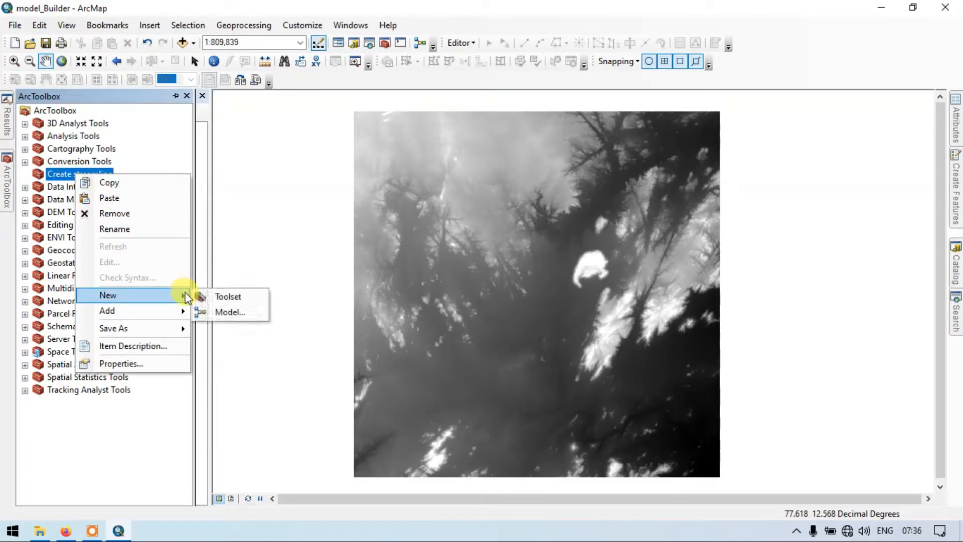
{"action": "left_click", "coordinate": [224, 316]}
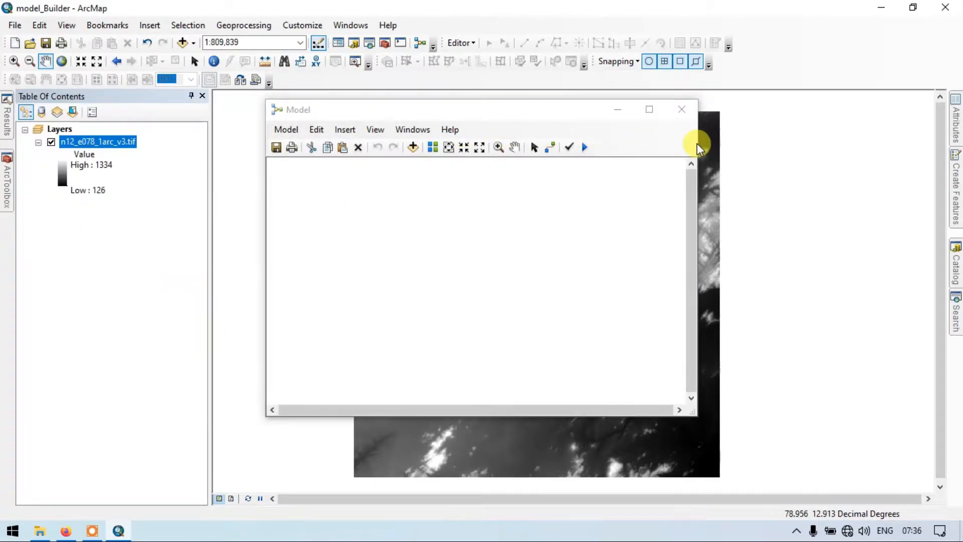
{"action": "left_click_drag", "start_coordinate": [701, 139], "coordinate": [959, 144]}
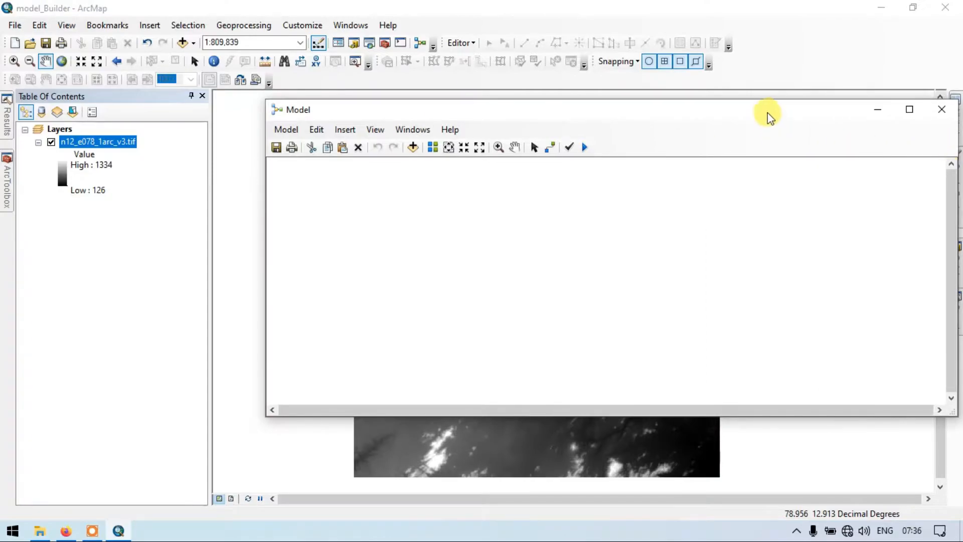
{"action": "left_click_drag", "start_coordinate": [768, 114], "coordinate": [722, 111]}
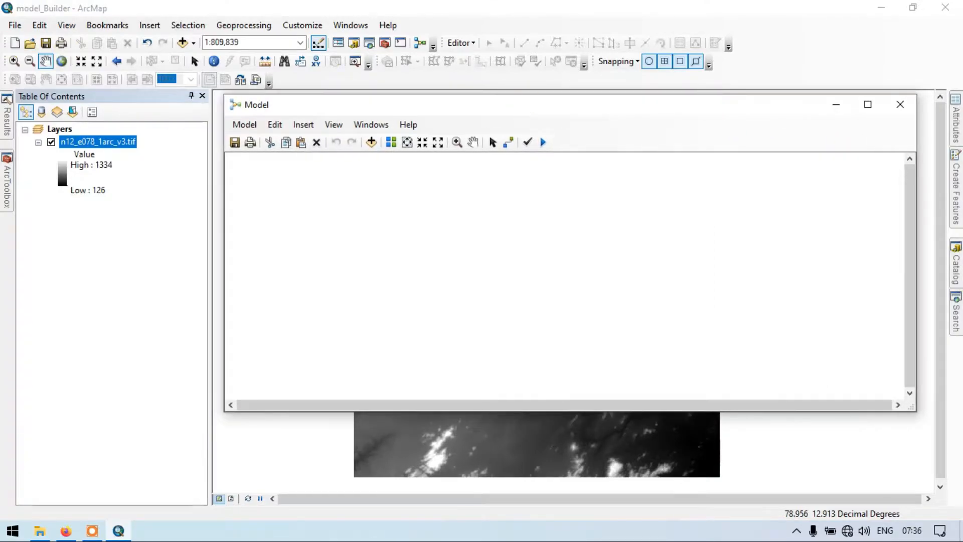
{"action": "left_click", "coordinate": [8, 181]}
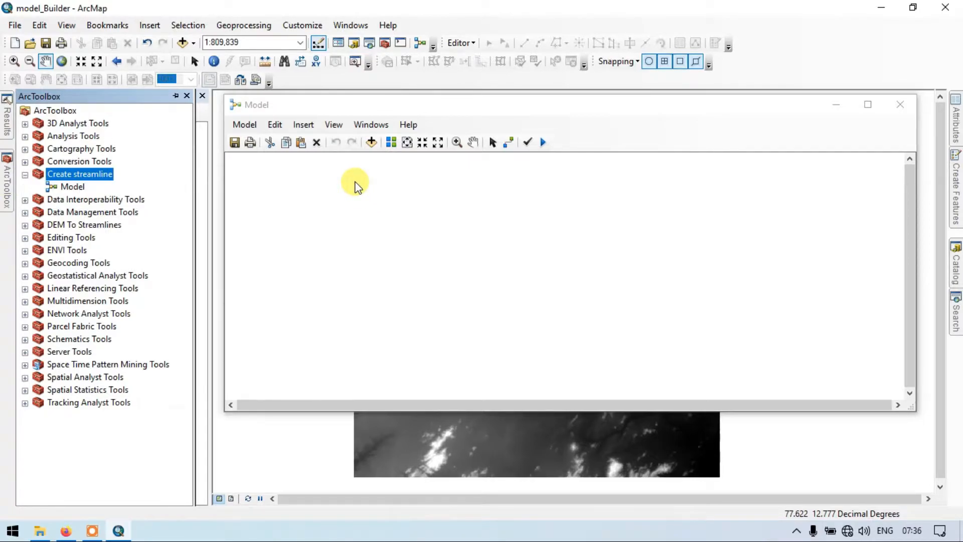
- In the model's properties, try the name "Create Streamline" and set the label to "Create streamline"
{"action": "left_click", "coordinate": [251, 127]}
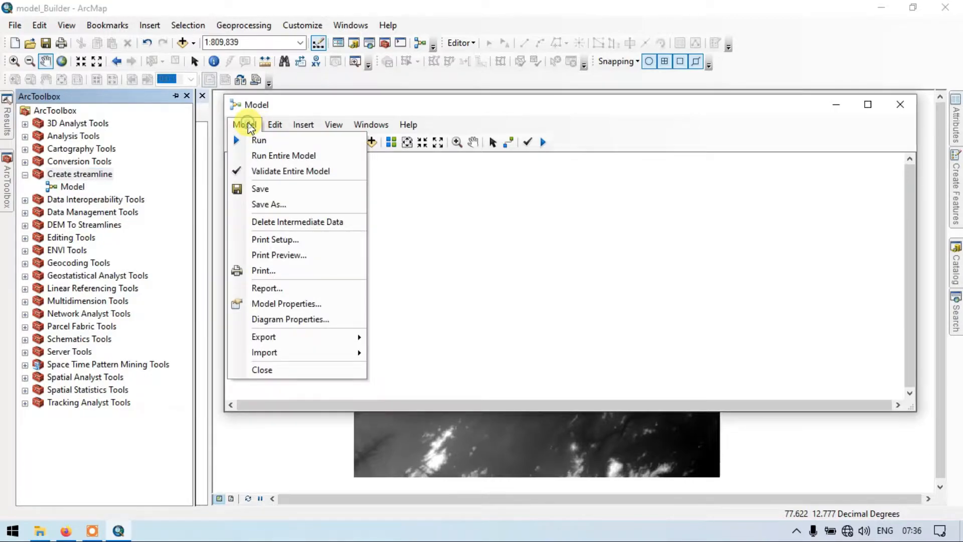
{"action": "left_click", "coordinate": [296, 304]}
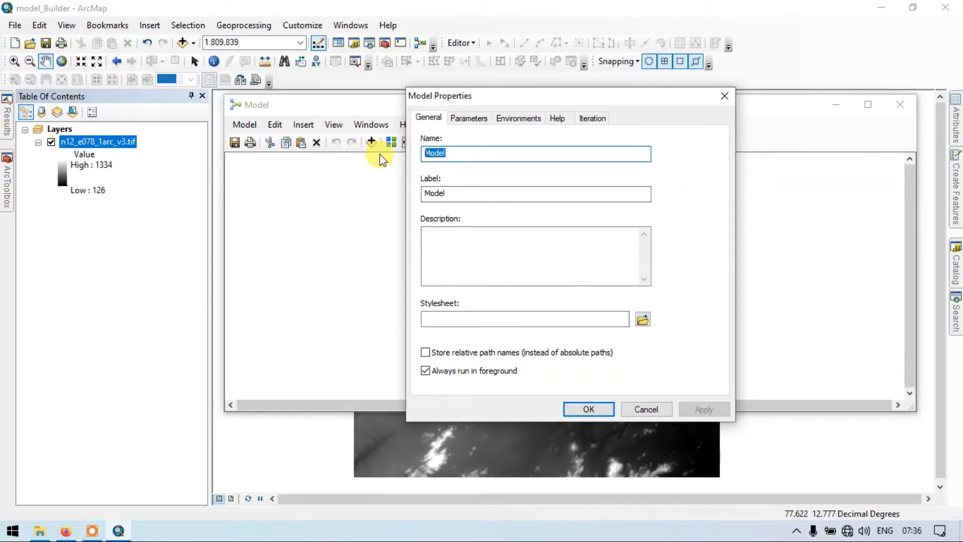
{"action": "key", "text": "BackSpace"}
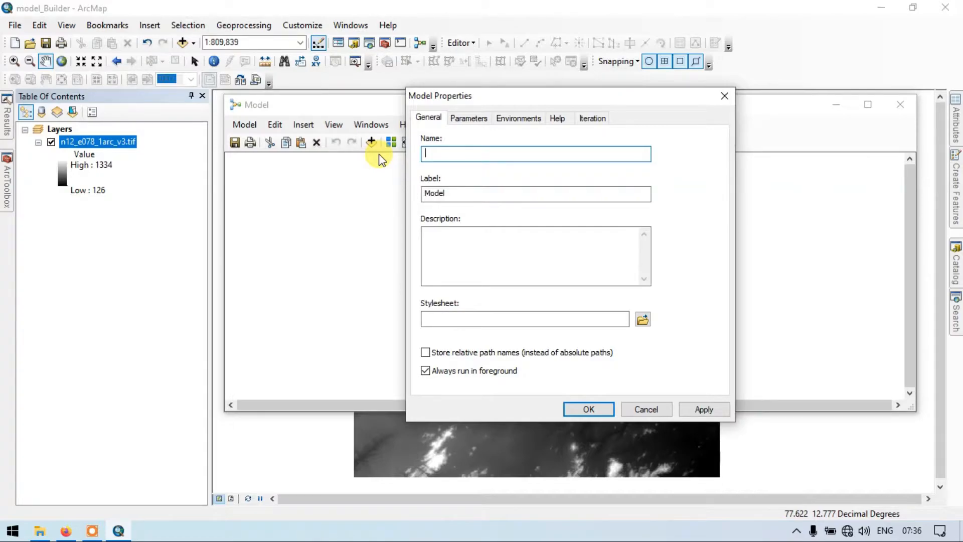
{"action": "type", "text": "C"}
{"action": "type", "text": "reate Streamline"}
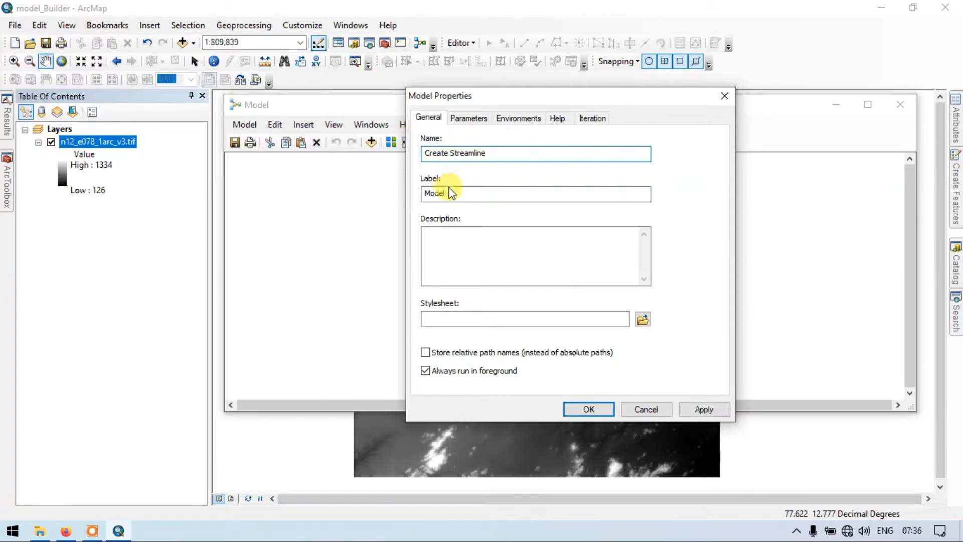
{"action": "left_click_drag", "start_coordinate": [451, 193], "coordinate": [421, 193]}
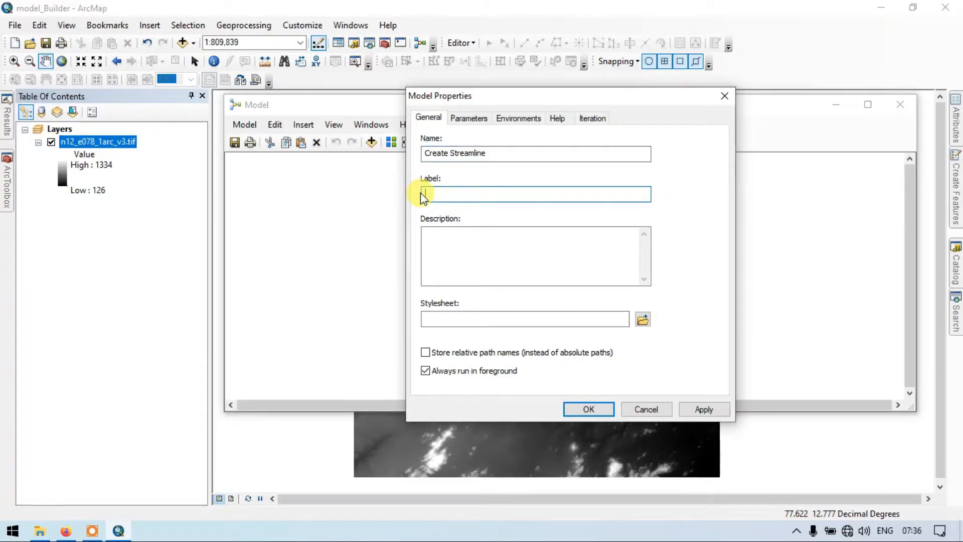
{"action": "type", "text": "Create streamline"}
{"action": "left_click", "coordinate": [581, 409]}
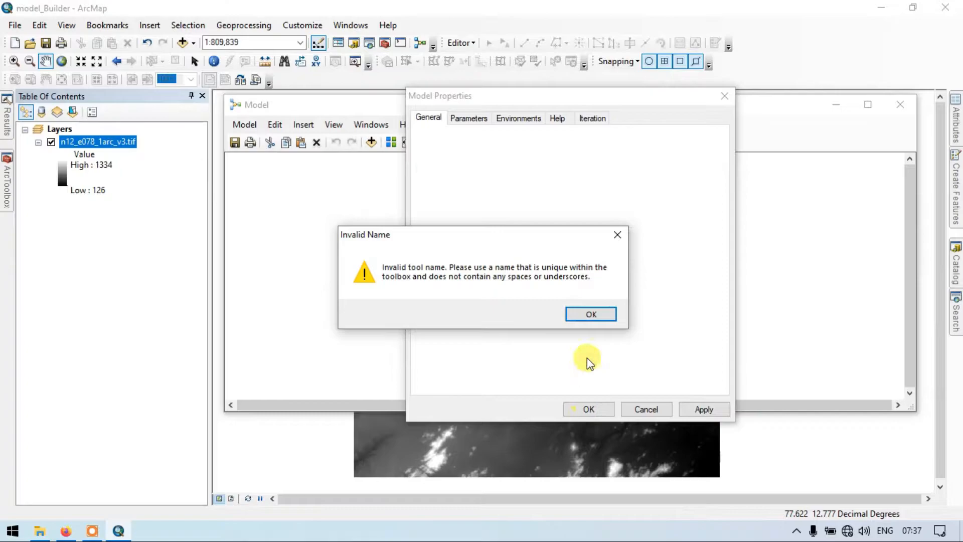
{"action": "left_click", "coordinate": [590, 314]}
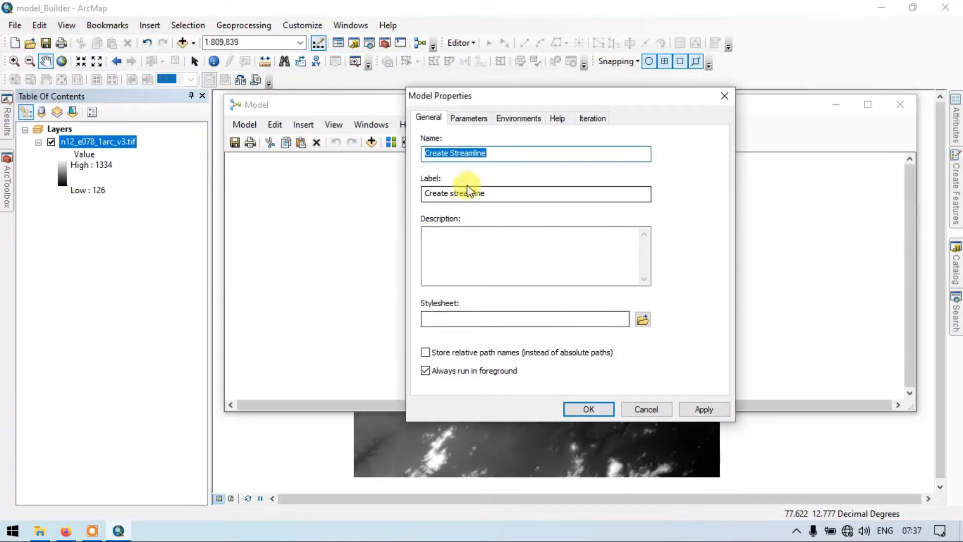
- Remove the space between the two words of the model's name and confirm the model properties
{"action": "left_click", "coordinate": [450, 153]}
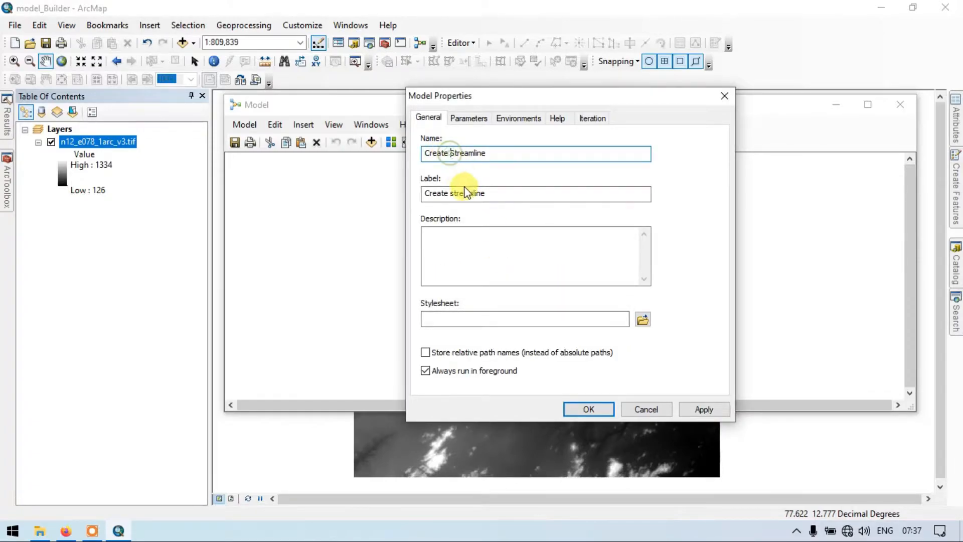
{"action": "key", "text": "BackSpace"}
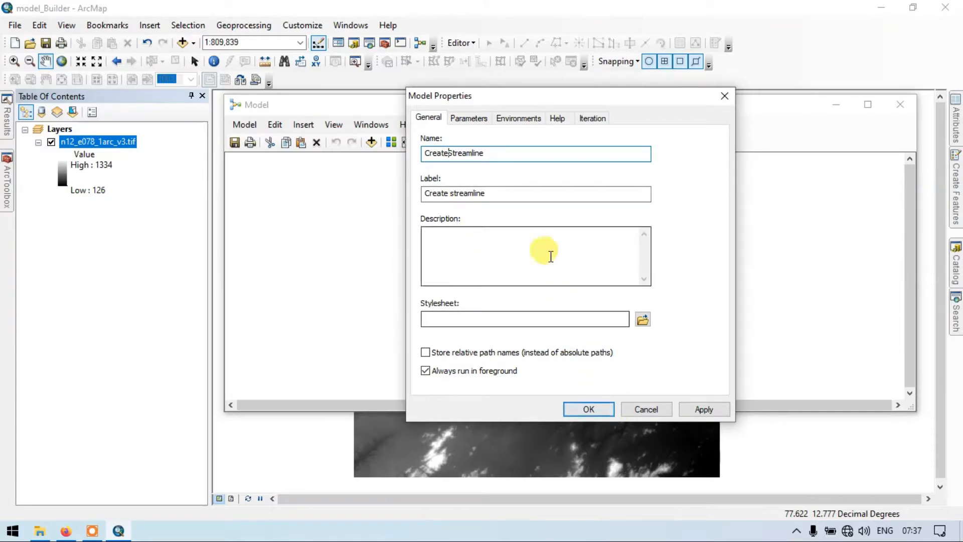
{"action": "left_click", "coordinate": [578, 404]}
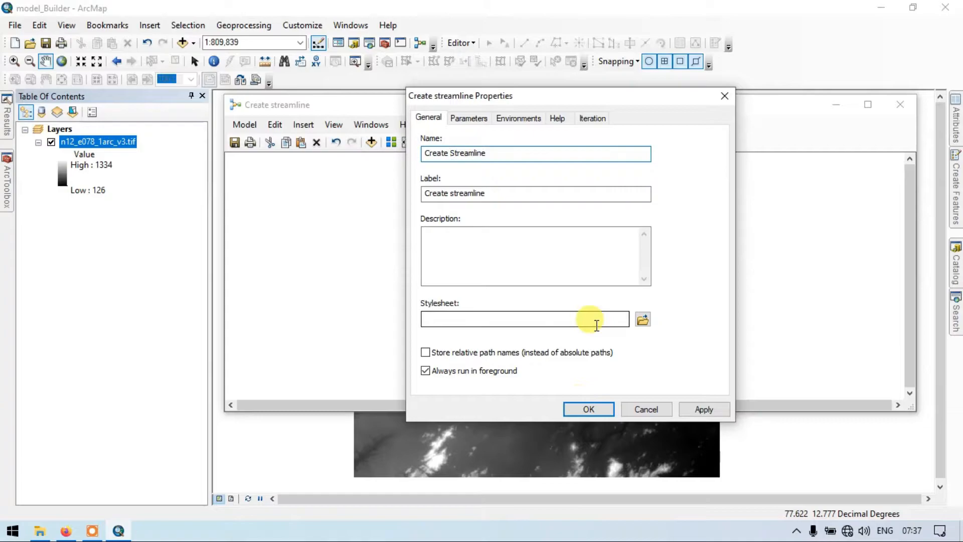
{"action": "left_click", "coordinate": [450, 152]}
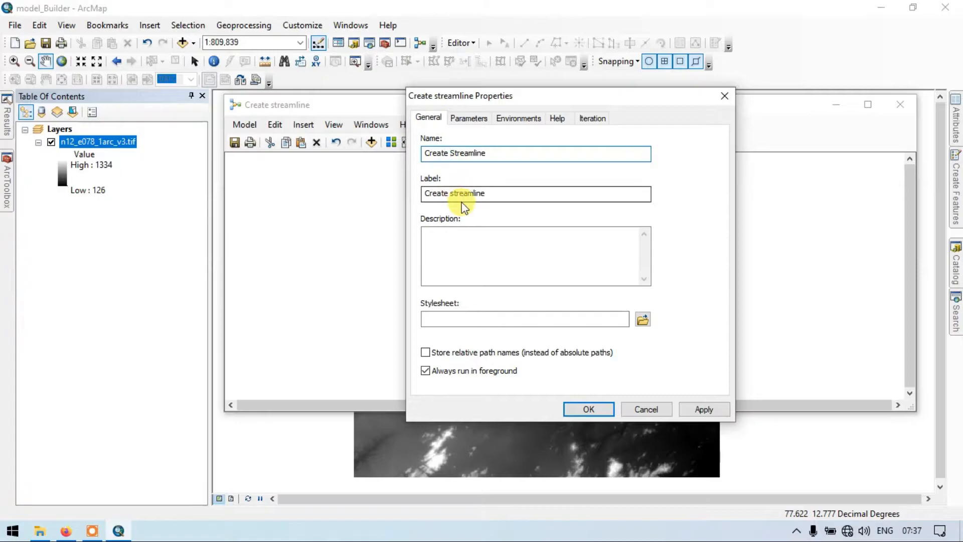
{"action": "key", "text": "BackSpace"}
{"action": "left_click", "coordinate": [583, 410]}
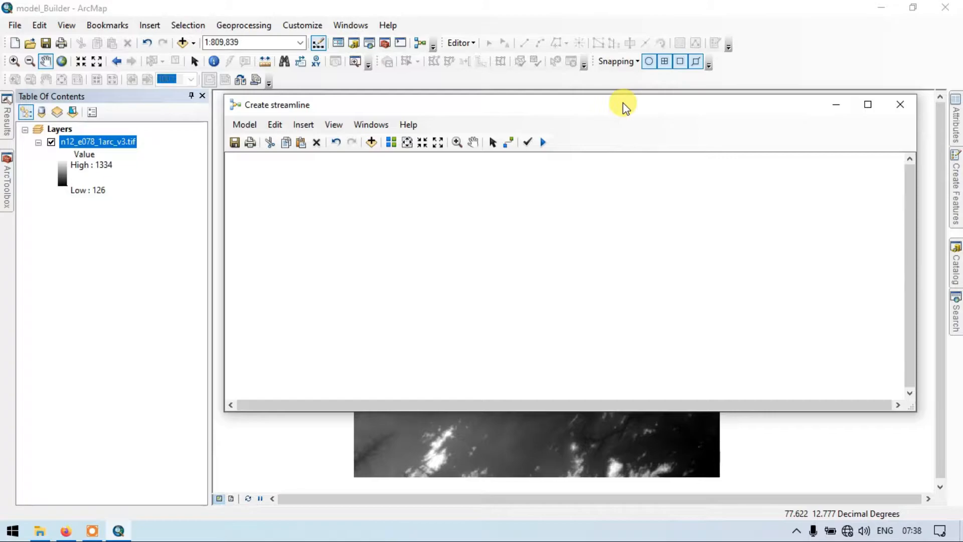
- Show the tool search beside the model window, moving and narrowing the model window so both fit
{"action": "left_click_drag", "start_coordinate": [624, 106], "coordinate": [465, 116]}
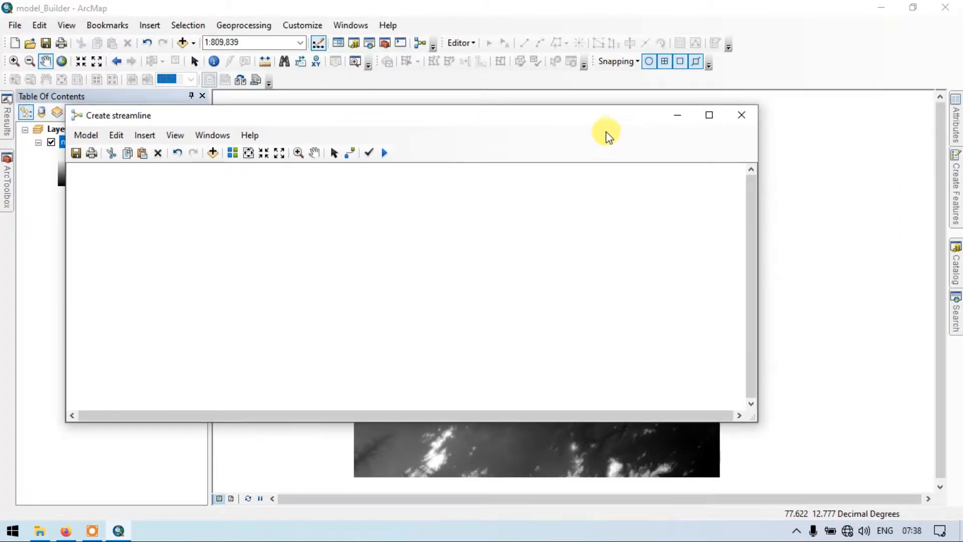
{"action": "left_click_drag", "start_coordinate": [588, 117], "coordinate": [595, 121]}
{"action": "left_click", "coordinate": [955, 309]}
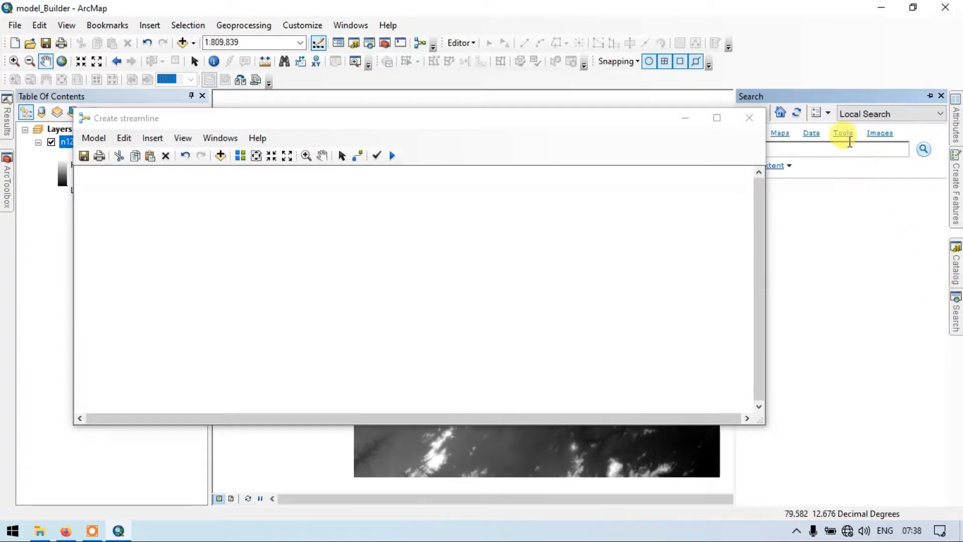
{"action": "left_click_drag", "start_coordinate": [764, 133], "coordinate": [716, 133]}
- Search for "fill" and add the Fill (Spatial Analyst) tool at the start of the model
{"action": "left_click", "coordinate": [765, 150]}
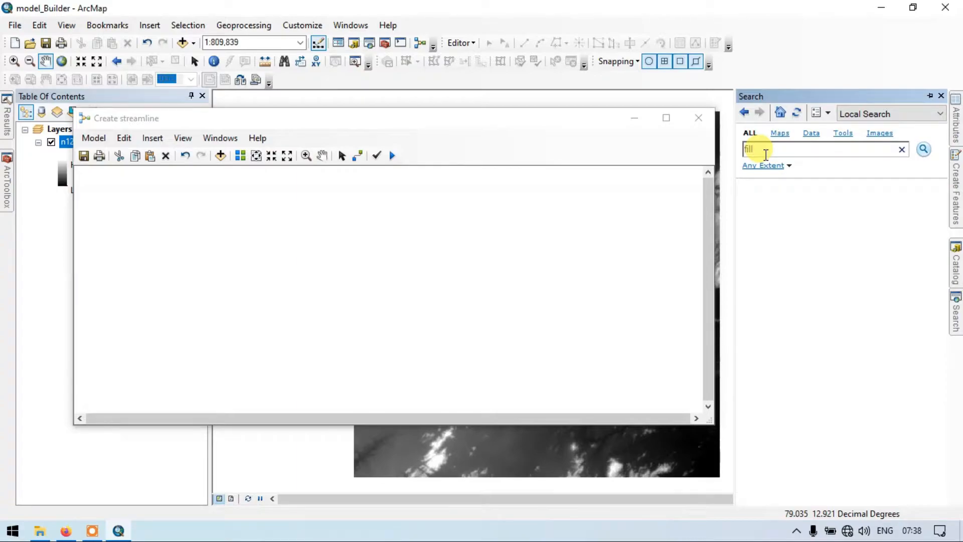
{"action": "key", "text": "Return"}
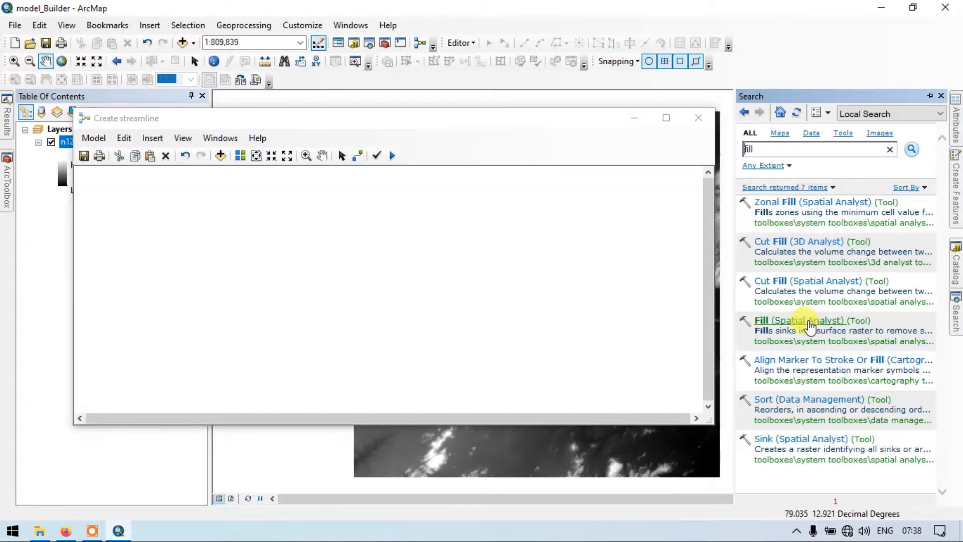
{"action": "left_click_drag", "start_coordinate": [808, 326], "coordinate": [194, 211]}
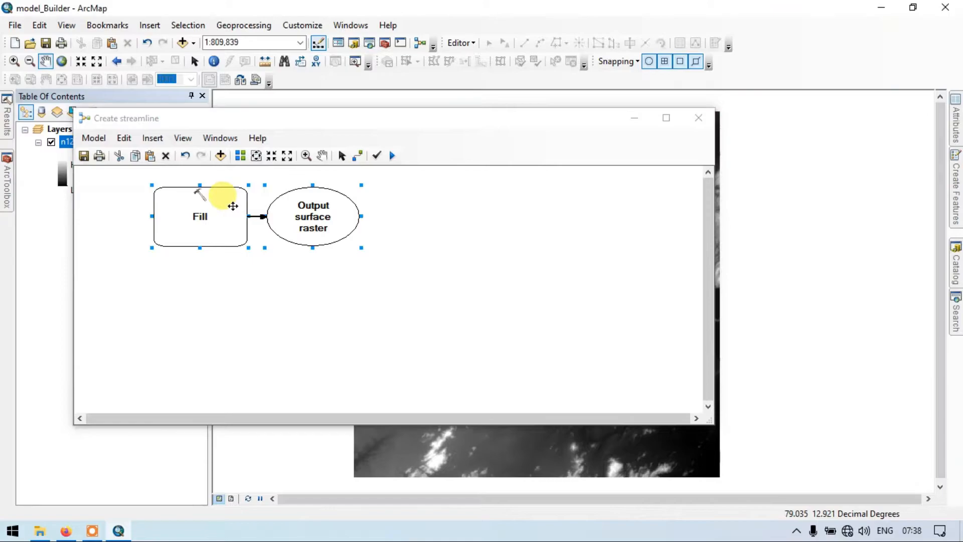
{"action": "left_click_drag", "start_coordinate": [232, 204], "coordinate": [209, 243]}
{"action": "left_click", "coordinate": [327, 215]}
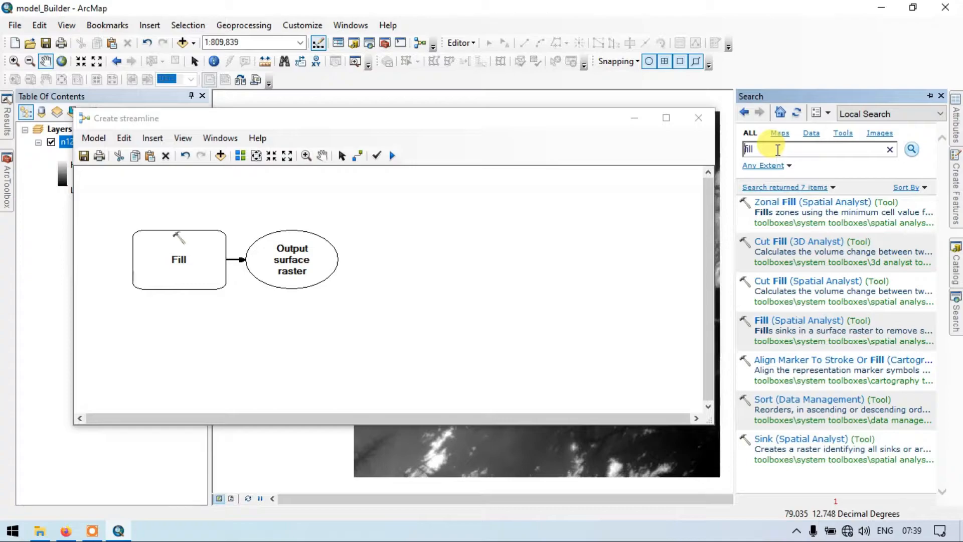
- Search for "flow accumulation" and add the Flow Accumulation (Spatial Analyst) tool to the model, aligned beside the Fill output
{"action": "left_click_drag", "start_coordinate": [746, 148], "coordinate": [789, 158]}
{"action": "key", "text": "BackSpace"}
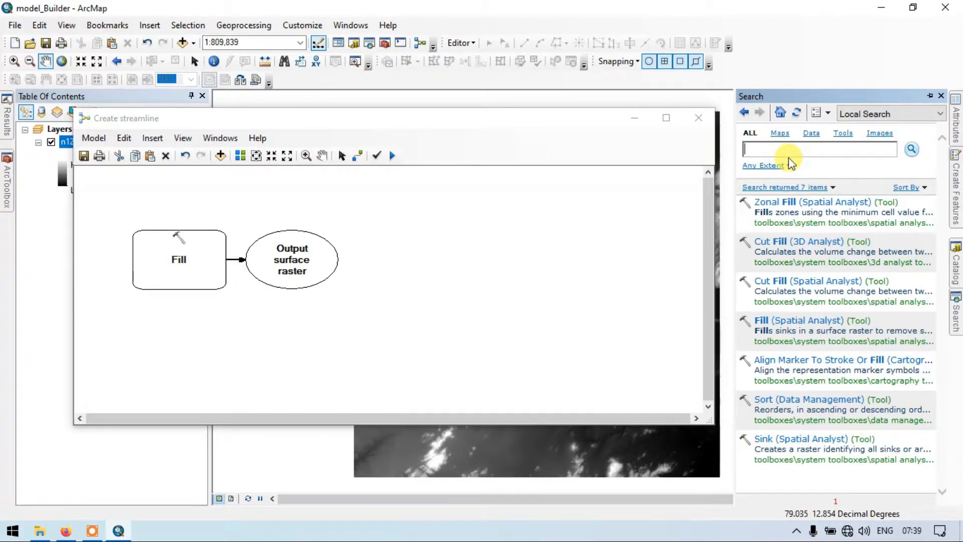
{"action": "type", "text": "flow accumulation"}
{"action": "key", "text": "Return"}
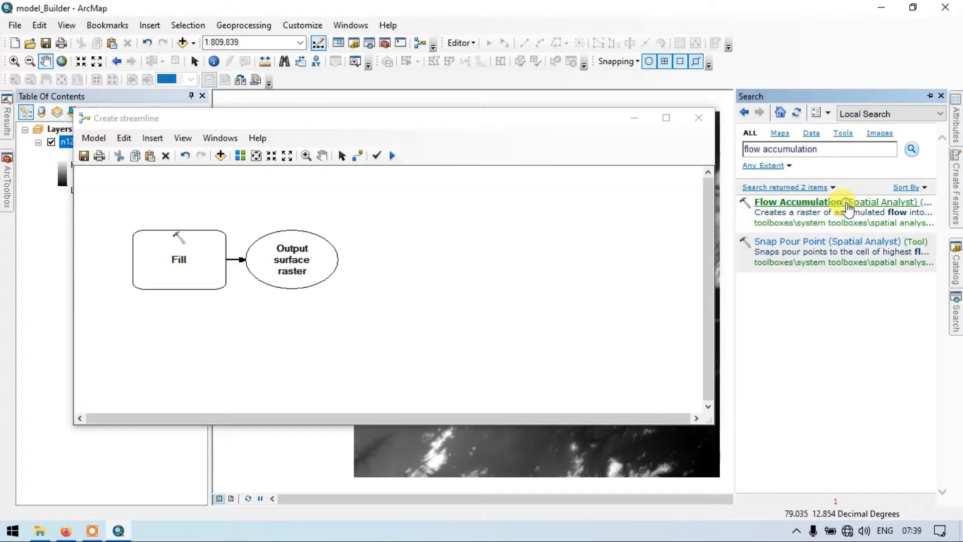
{"action": "left_click_drag", "start_coordinate": [848, 208], "coordinate": [519, 221]}
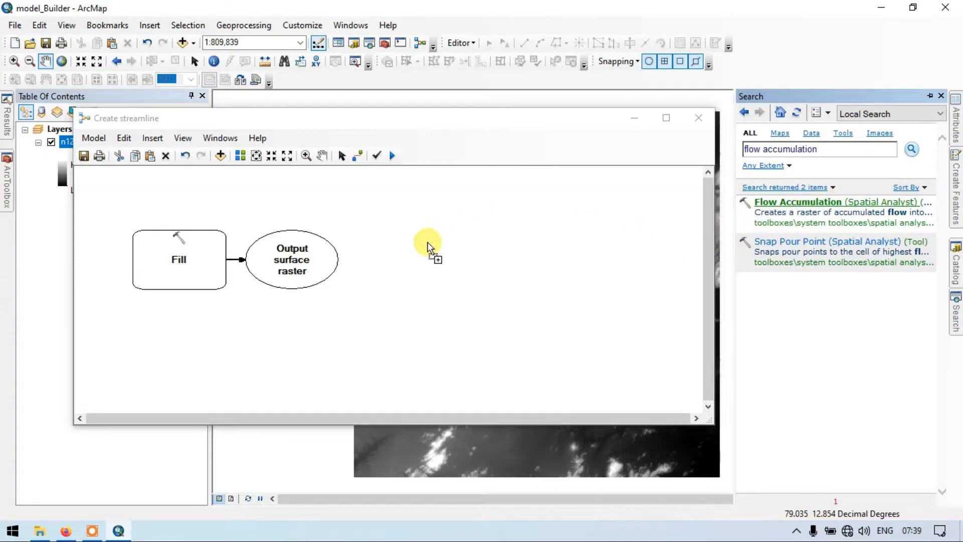
{"action": "left_click_drag", "start_coordinate": [413, 247], "coordinate": [417, 244]}
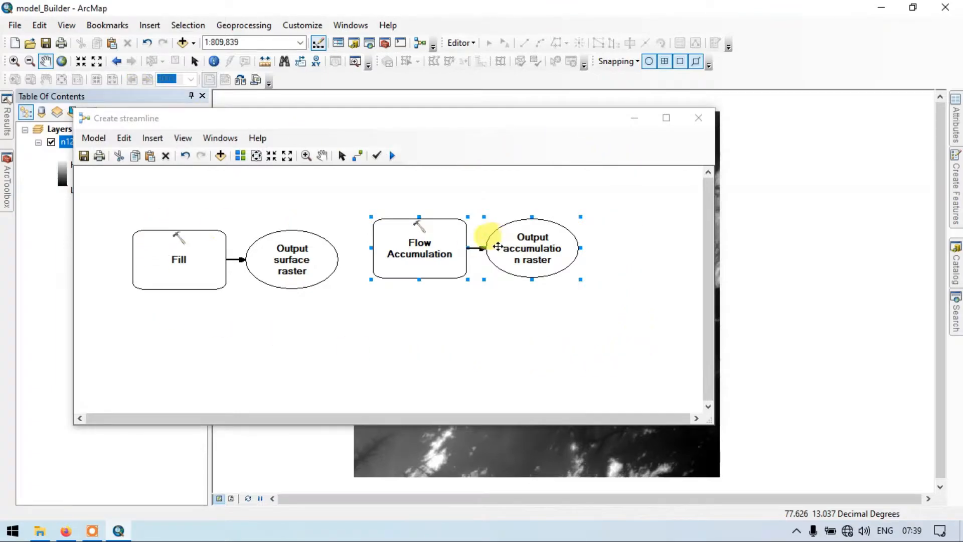
{"action": "mouse_move", "coordinate": [444, 227]}
{"action": "left_mouse_down"}
{"action": "mouse_move", "coordinate": [450, 243]}
{"action": "mouse_move", "coordinate": [437, 236]}
{"action": "mouse_move", "coordinate": [440, 244]}
{"action": "left_mouse_up"}
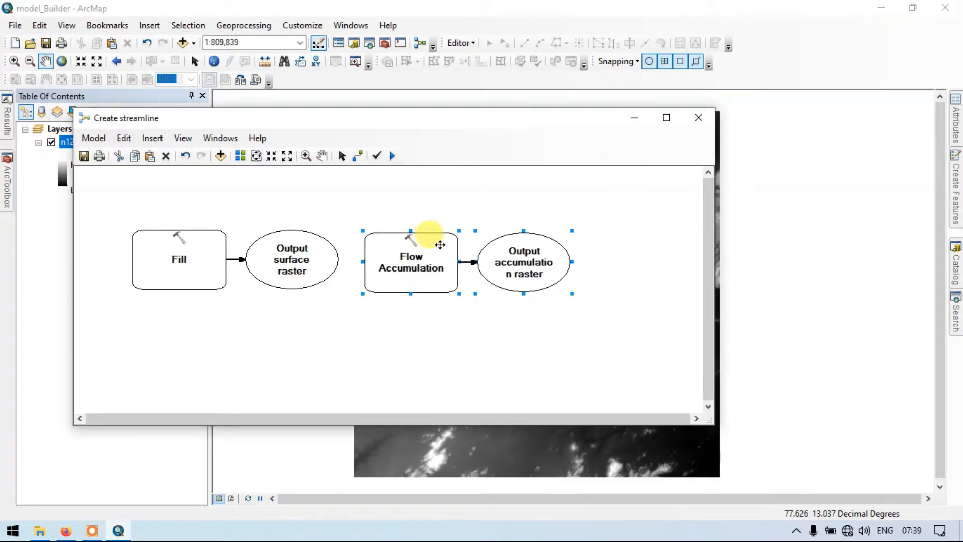
{"action": "left_click", "coordinate": [490, 205]}
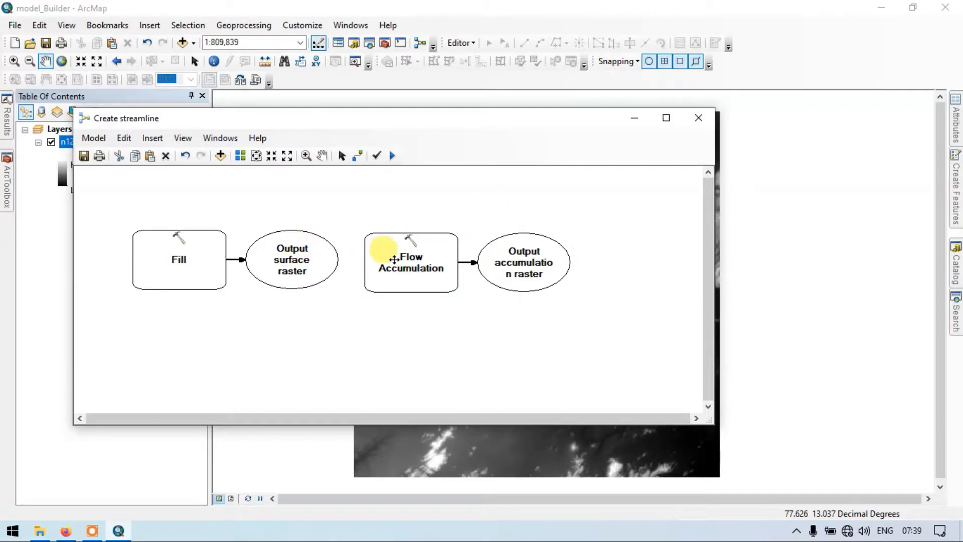
- Connect Fill's Output surface raster to Flow Accumulation as its Input flow direction raster
{"action": "mouse_move", "coordinate": [387, 262]}
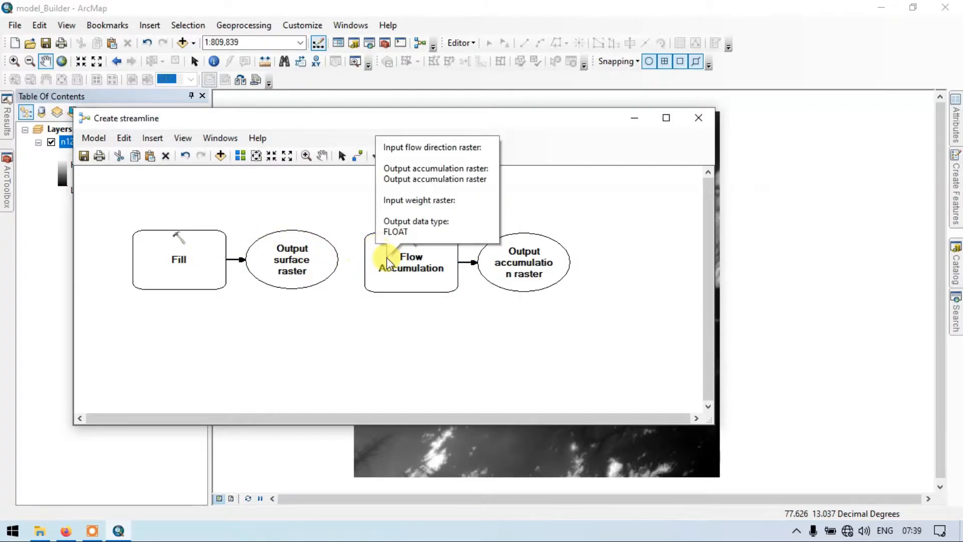
{"action": "left_click", "coordinate": [358, 157]}
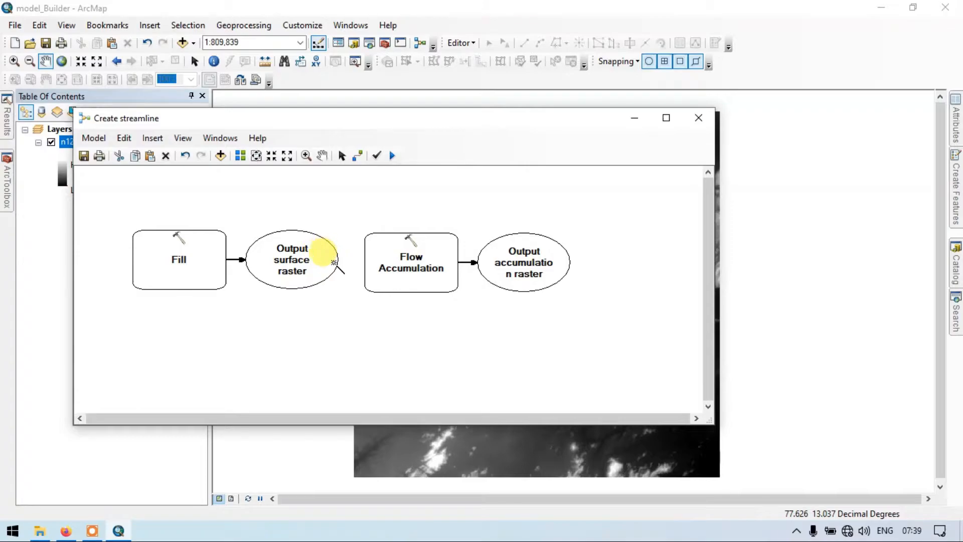
{"action": "left_click_drag", "start_coordinate": [334, 262], "coordinate": [372, 262]}
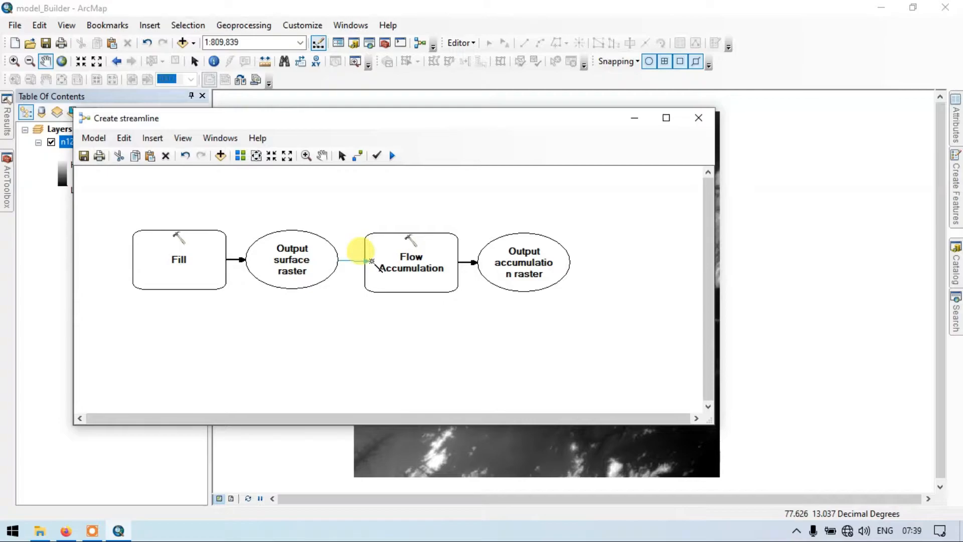
{"action": "left_click_drag", "start_coordinate": [372, 260], "coordinate": [372, 261]}
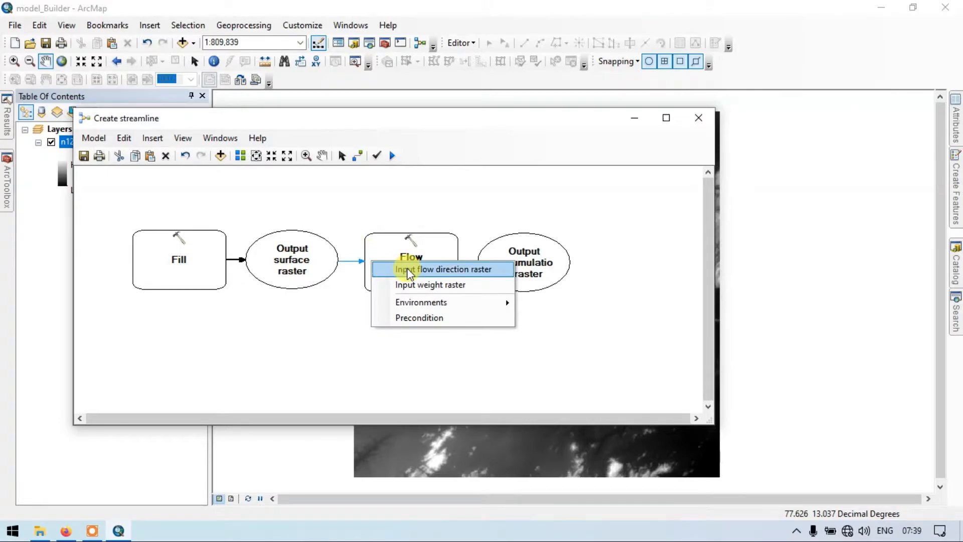
{"action": "left_click", "coordinate": [455, 269]}
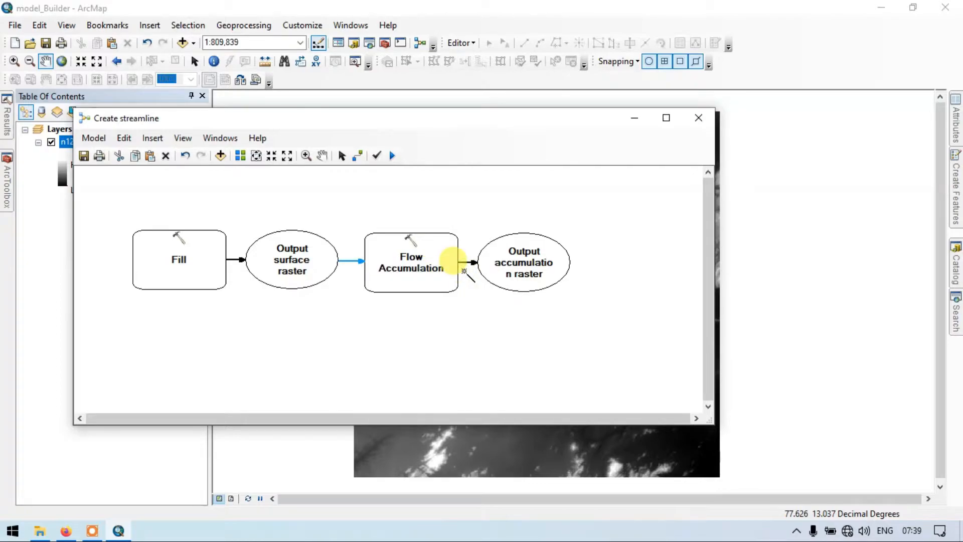
{"action": "left_click", "coordinate": [342, 155]}
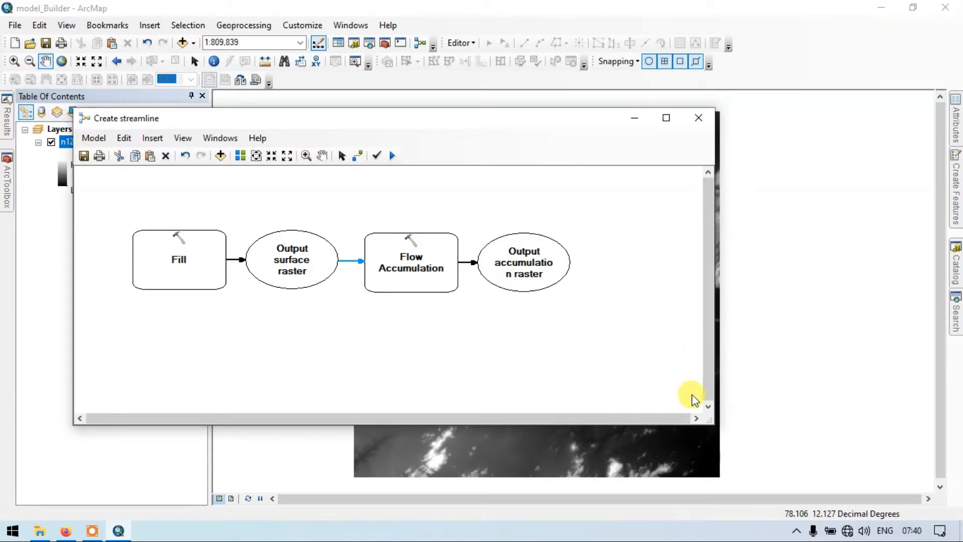
- Search for "raster calculator" and add the Raster Calculator (Spatial Analyst) tool to the model, aligned after the Output accumulation raster
{"action": "left_click", "coordinate": [949, 317]}
{"action": "left_click_drag", "start_coordinate": [822, 148], "coordinate": [747, 149]}
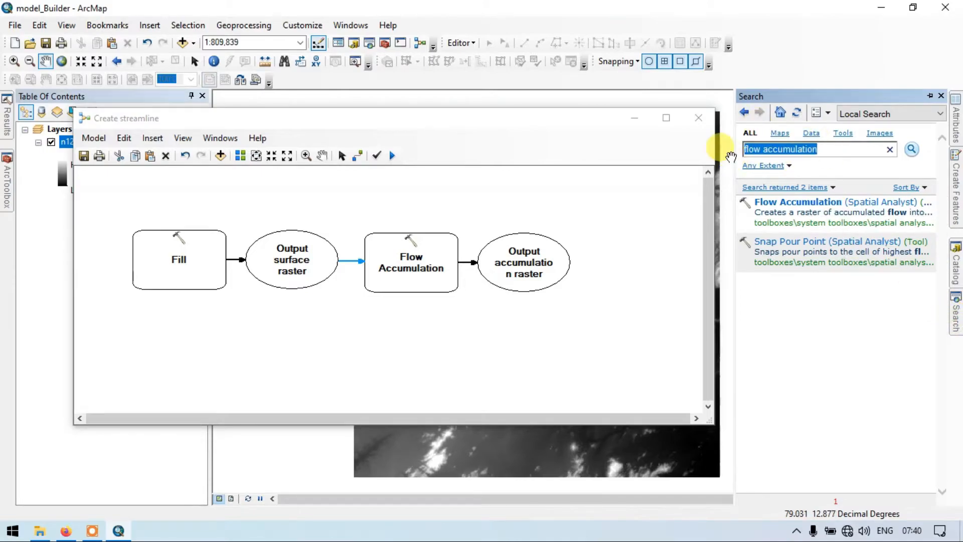
{"action": "key", "text": "BackSpace"}
{"action": "type", "text": "raster calc"}
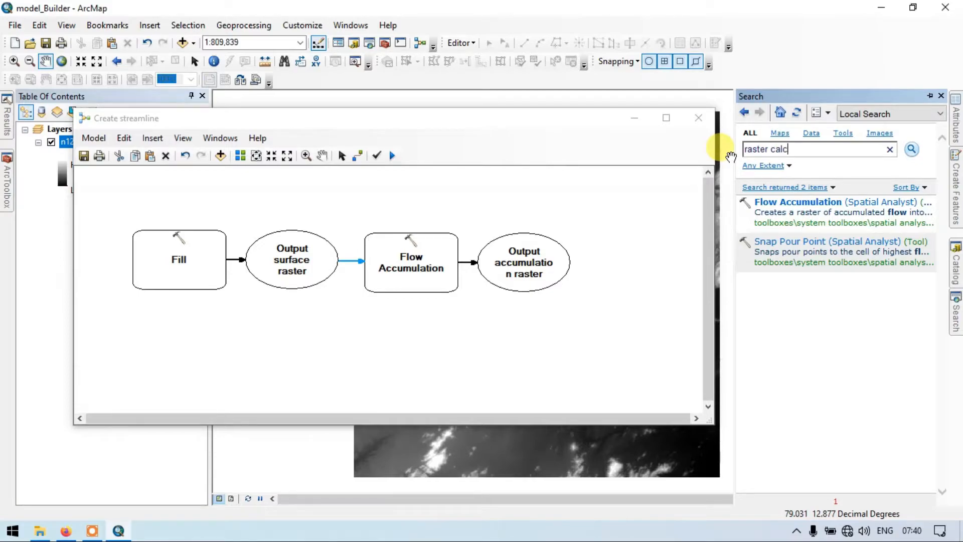
{"action": "type", "text": "ulator"}
{"action": "key", "text": "Return"}
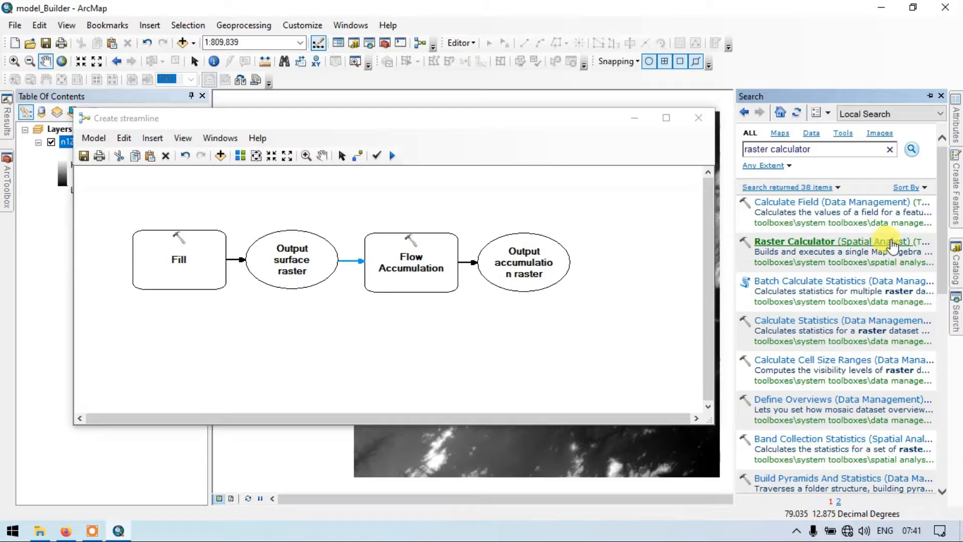
{"action": "left_click_drag", "start_coordinate": [883, 241], "coordinate": [638, 251]}
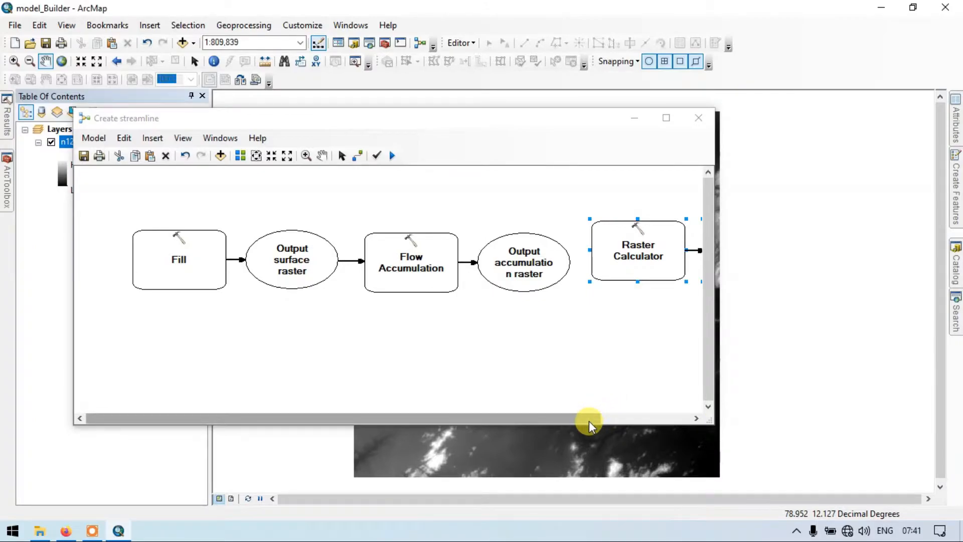
{"action": "left_click_drag", "start_coordinate": [589, 420], "coordinate": [675, 436]}
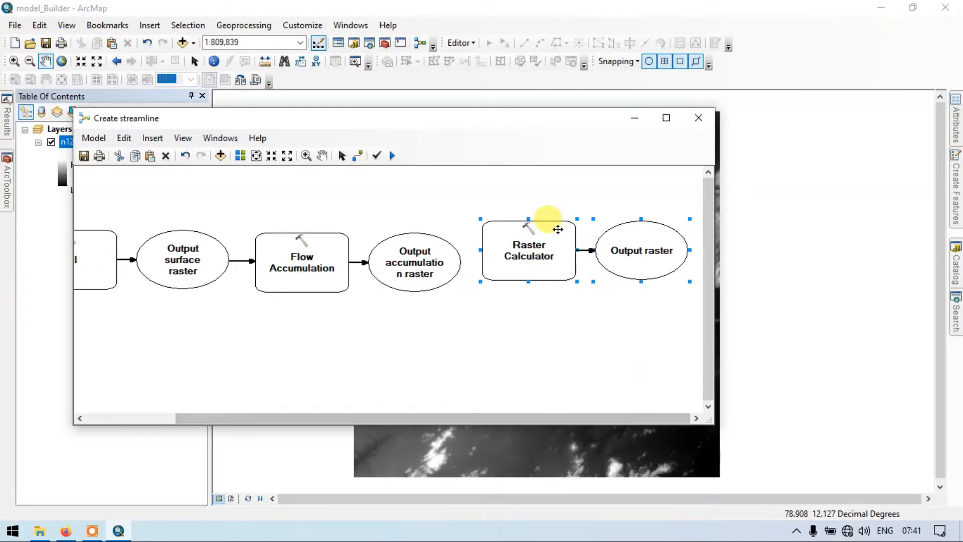
{"action": "left_click_drag", "start_coordinate": [556, 228], "coordinate": [560, 242]}
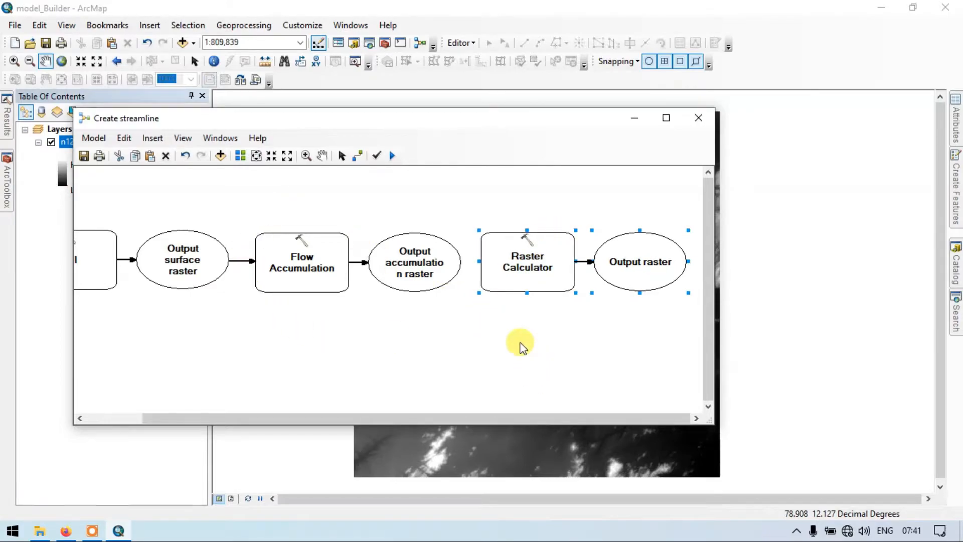
{"action": "left_click", "coordinate": [358, 157]}
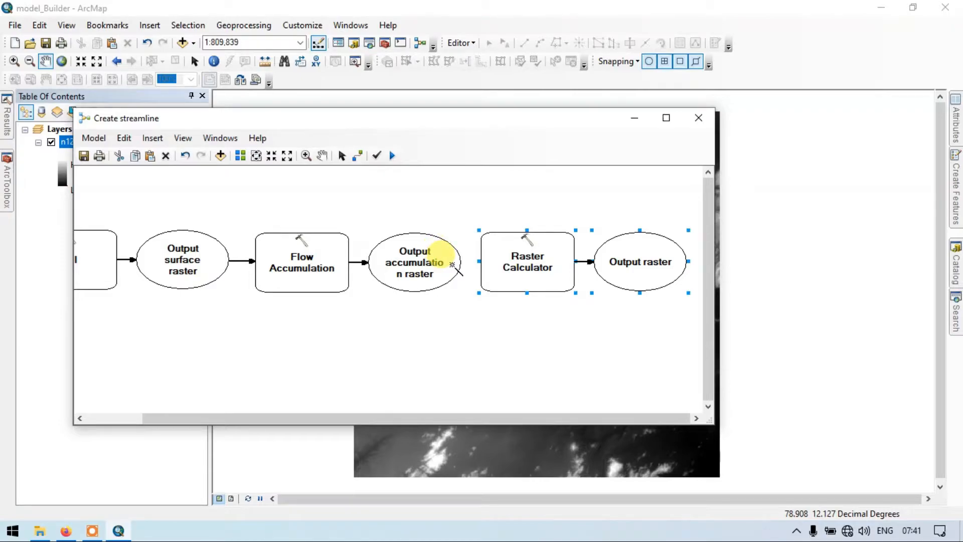
{"action": "left_click_drag", "start_coordinate": [452, 265], "coordinate": [490, 262]}
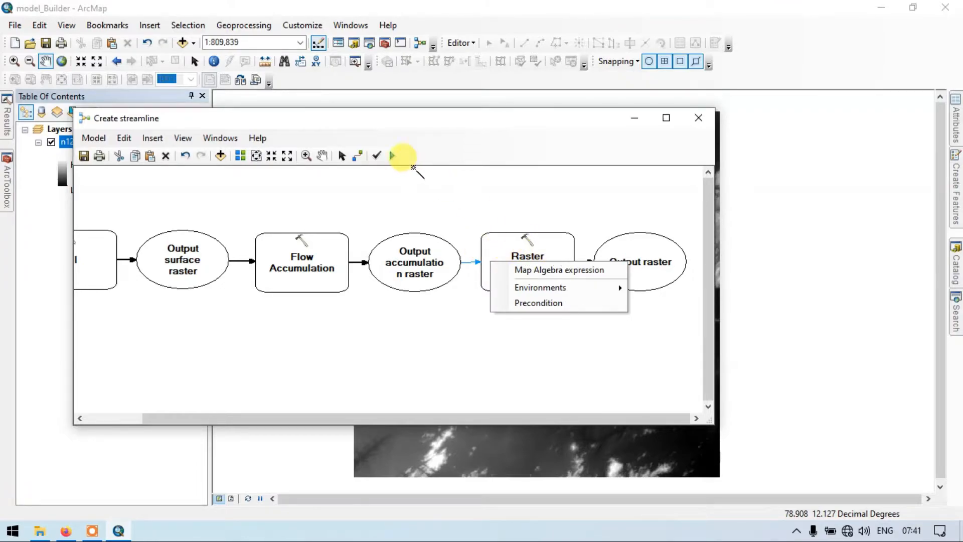
{"action": "left_click", "coordinate": [342, 155]}
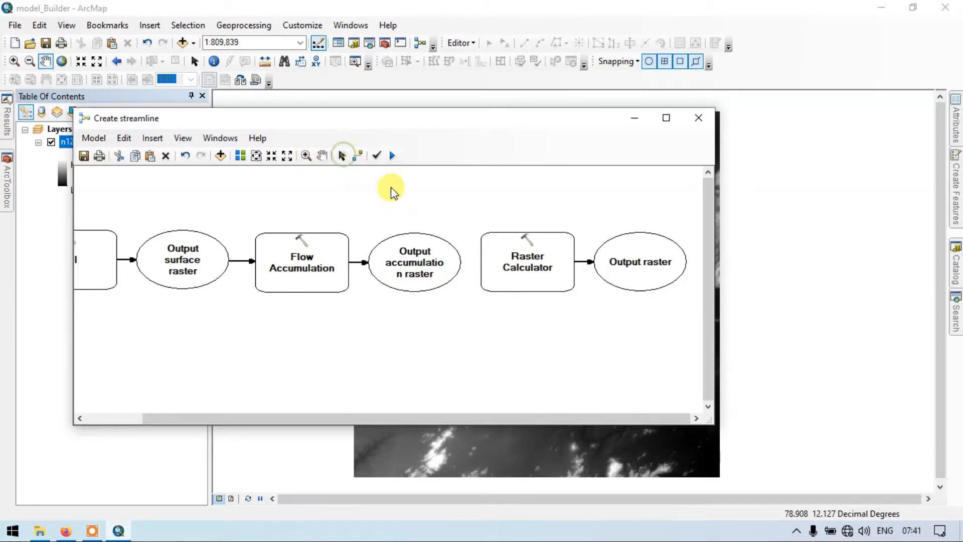
- Set the Raster Calculator's map algebra expression to "%Output accumulation raster%" > 1000
{"action": "double_click", "coordinate": [546, 264]}
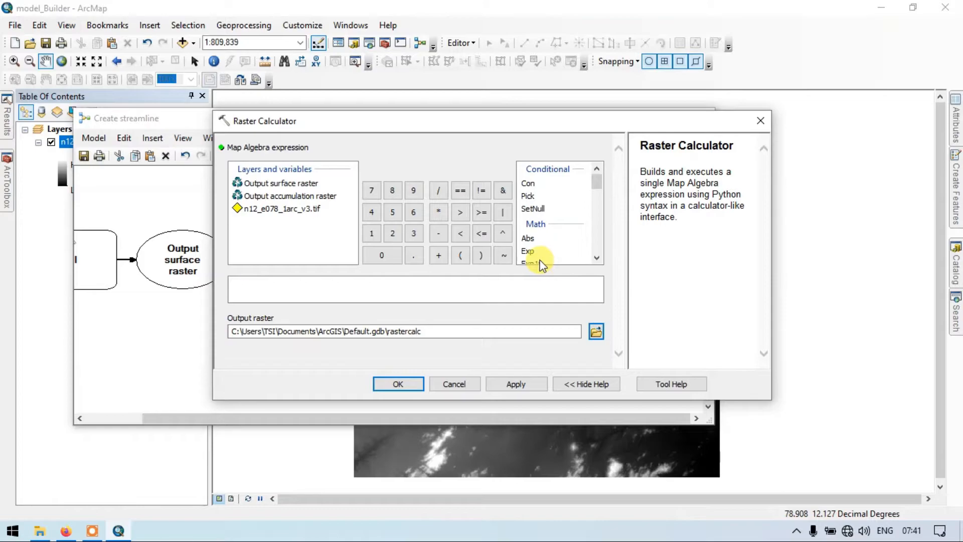
{"action": "double_click", "coordinate": [318, 199]}
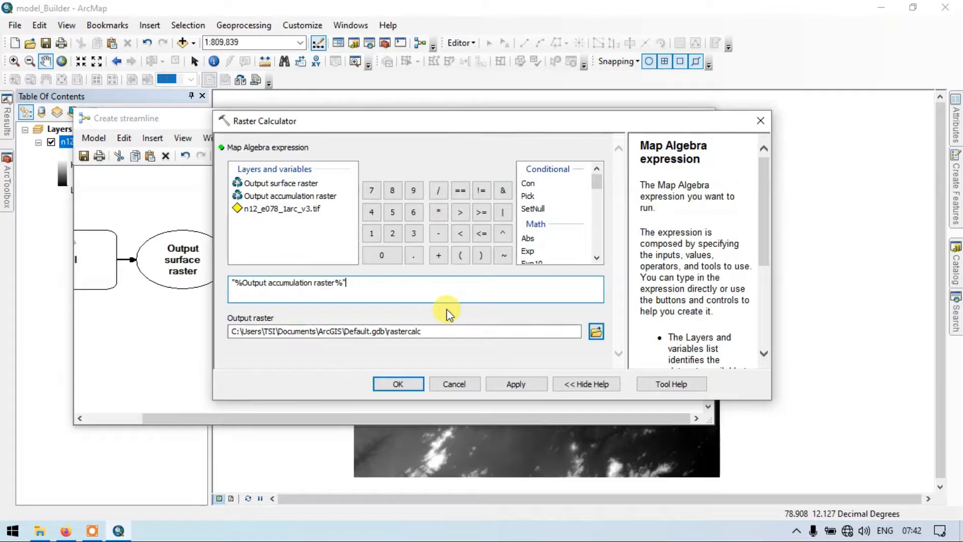
{"action": "left_click", "coordinate": [460, 216]}
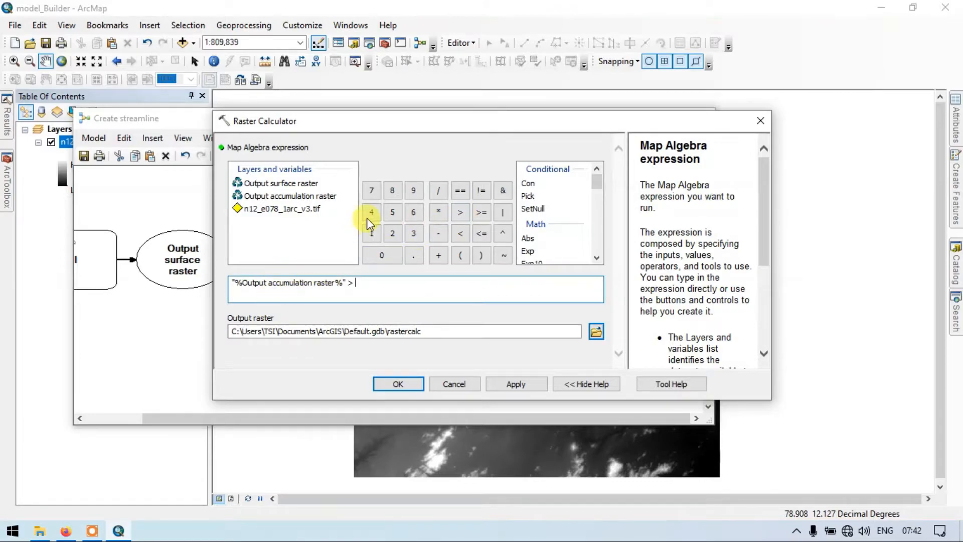
{"action": "left_click", "coordinate": [372, 237]}
{"action": "left_click", "coordinate": [384, 258]}
{"action": "left_click", "coordinate": [384, 258]}
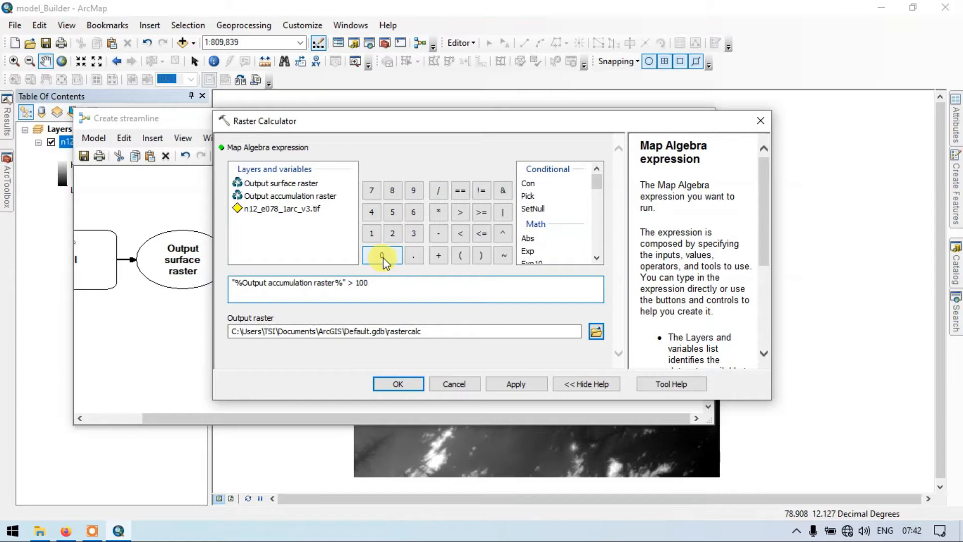
{"action": "left_click", "coordinate": [382, 256]}
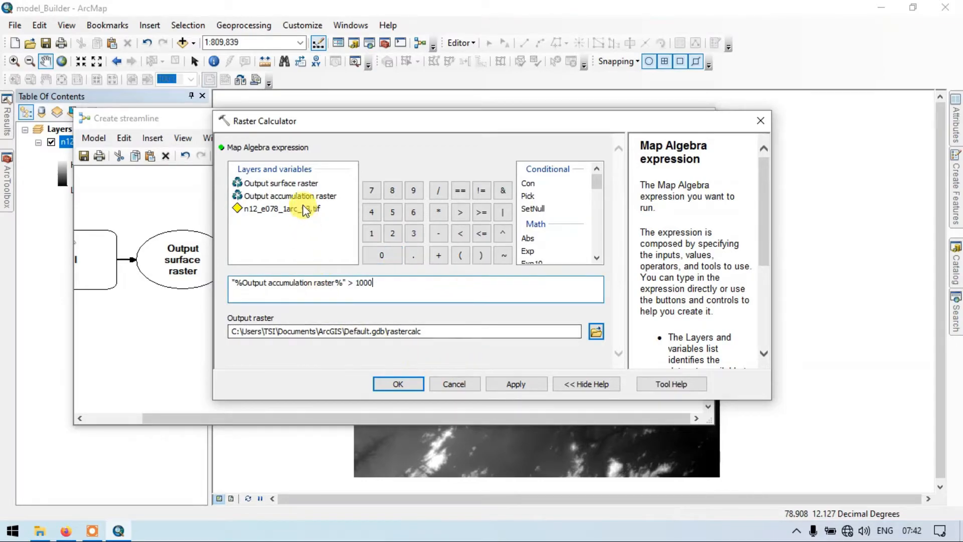
{"action": "left_click", "coordinate": [404, 385]}
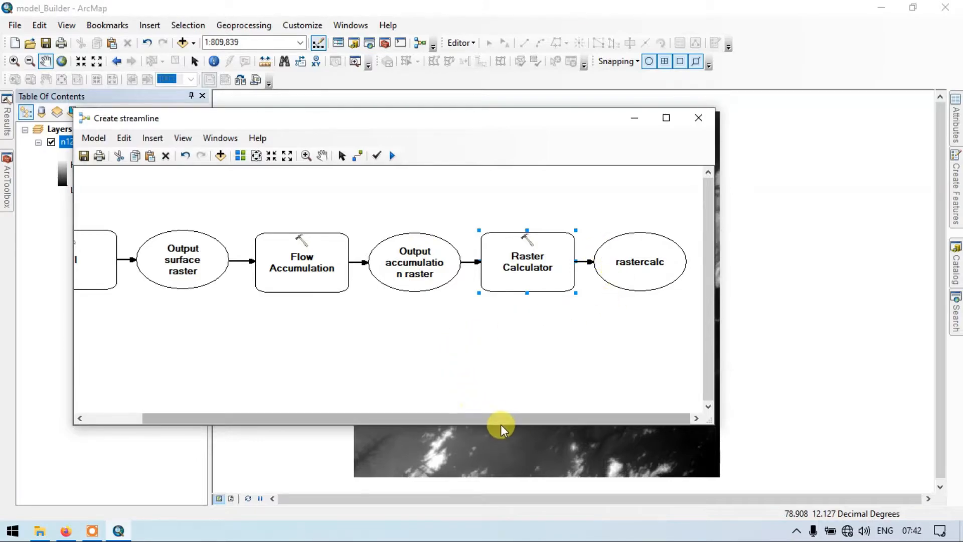
- Replace the tool search text with "raster to po"
{"action": "left_click", "coordinate": [957, 316]}
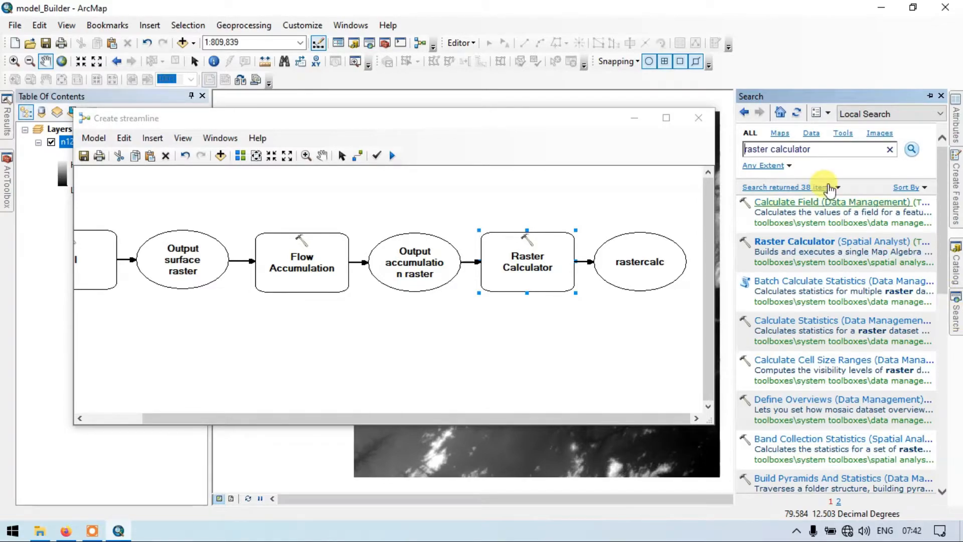
{"action": "triple_click", "coordinate": [819, 149]}
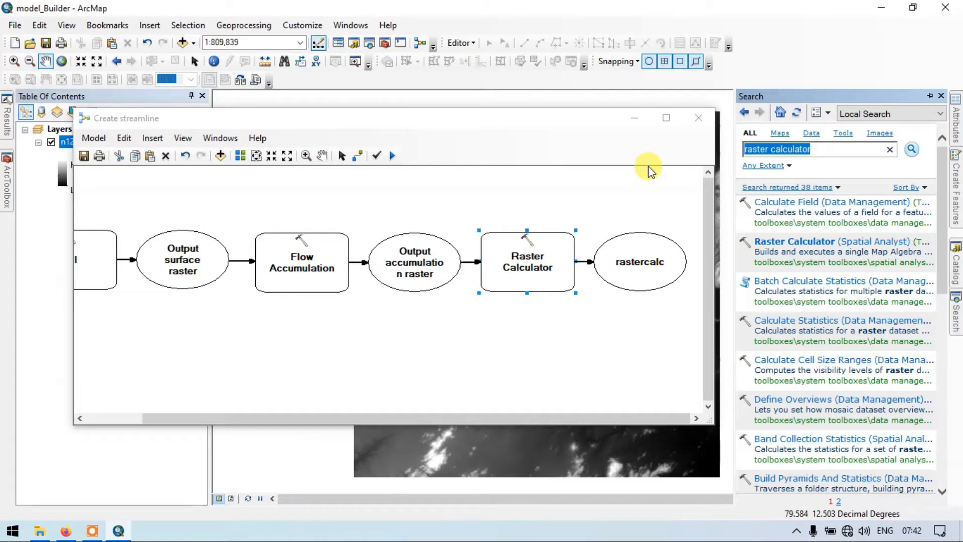
{"action": "left_click", "coordinate": [828, 149]}
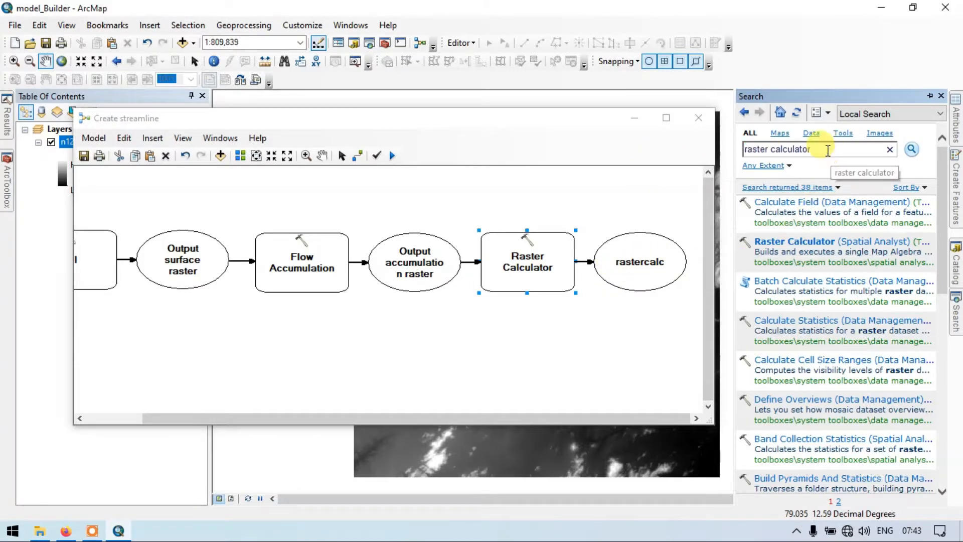
{"action": "left_click_drag", "start_coordinate": [828, 149], "coordinate": [681, 142]}
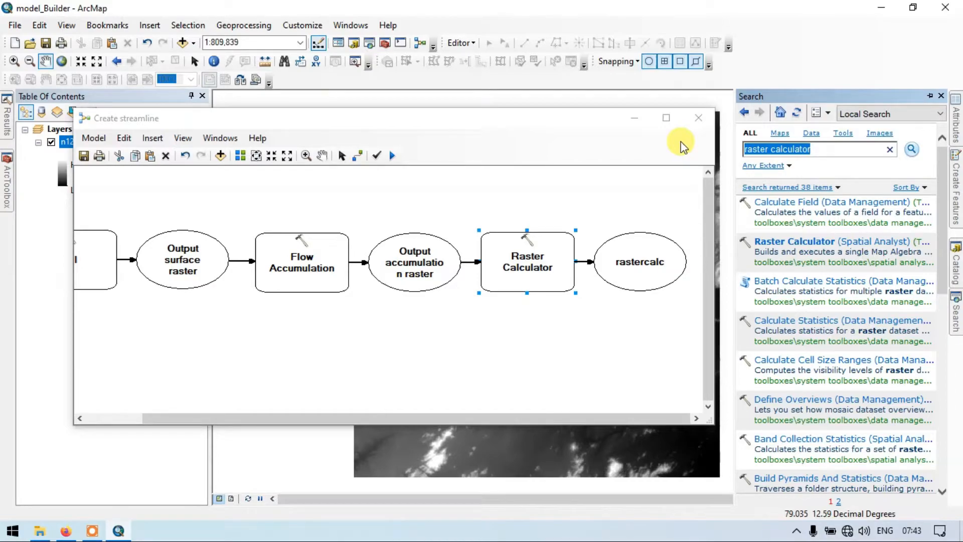
{"action": "type", "text": "ras"}
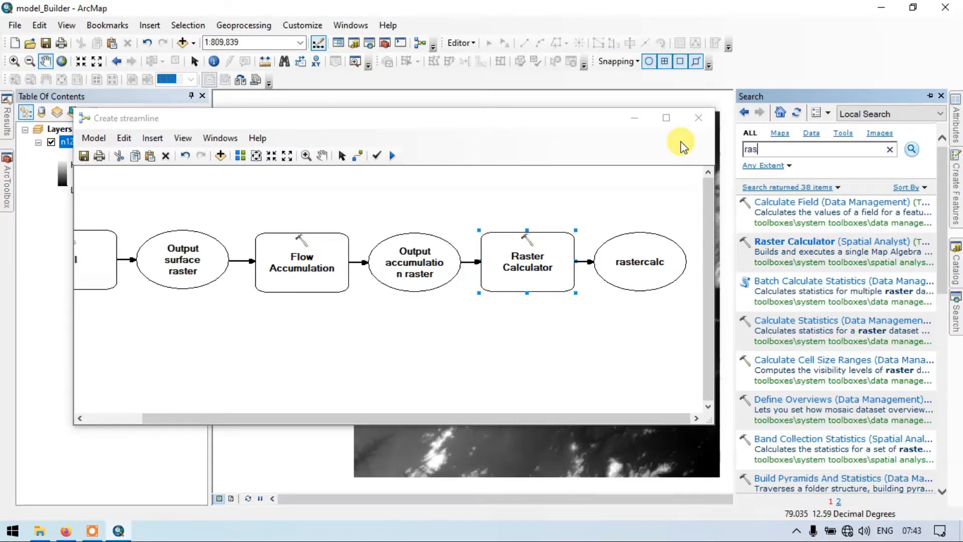
{"action": "type", "text": "ter to po"}
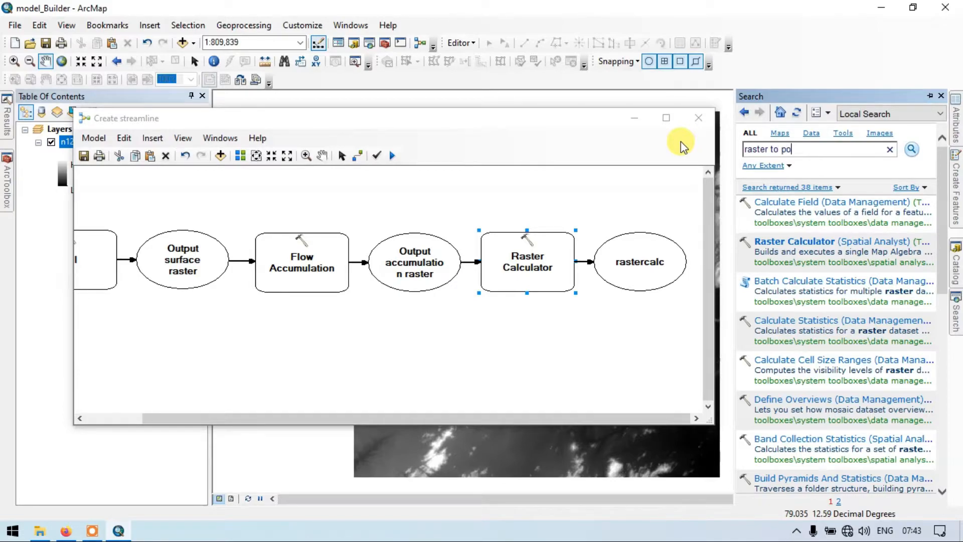
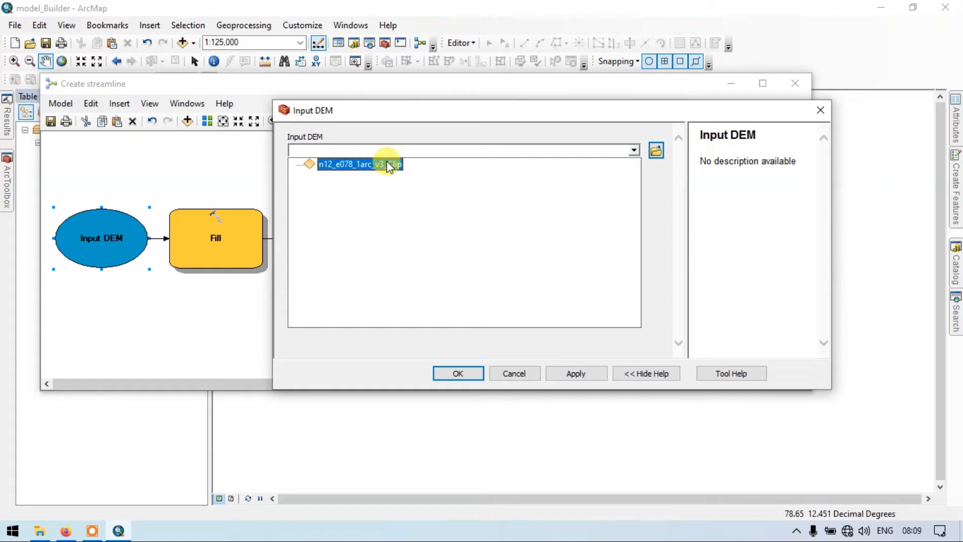
- Set the Input DEM variable to n12_e078_1arc_v3_Clip and run the whole model, dismissing the progress report once it finishes
{"action": "left_click", "coordinate": [385, 166]}
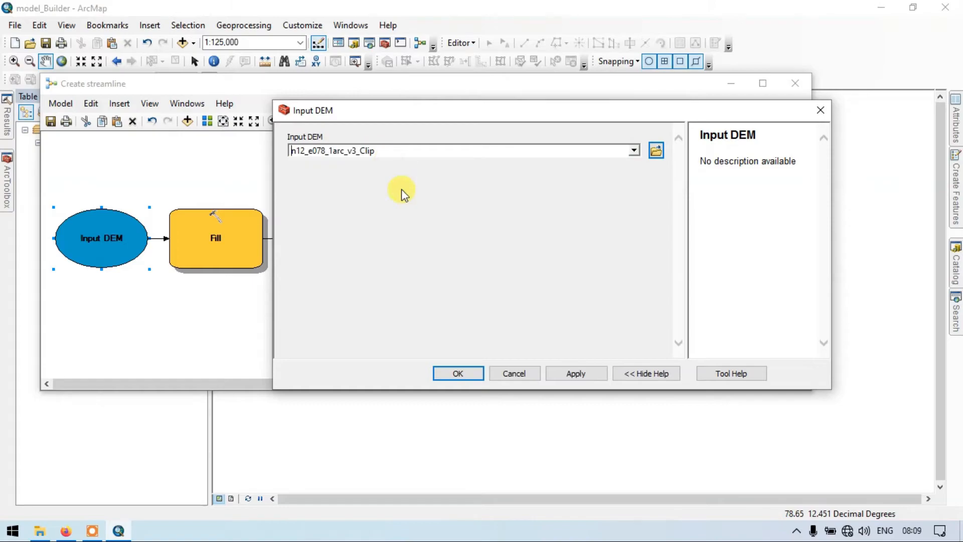
{"action": "left_click", "coordinate": [457, 374]}
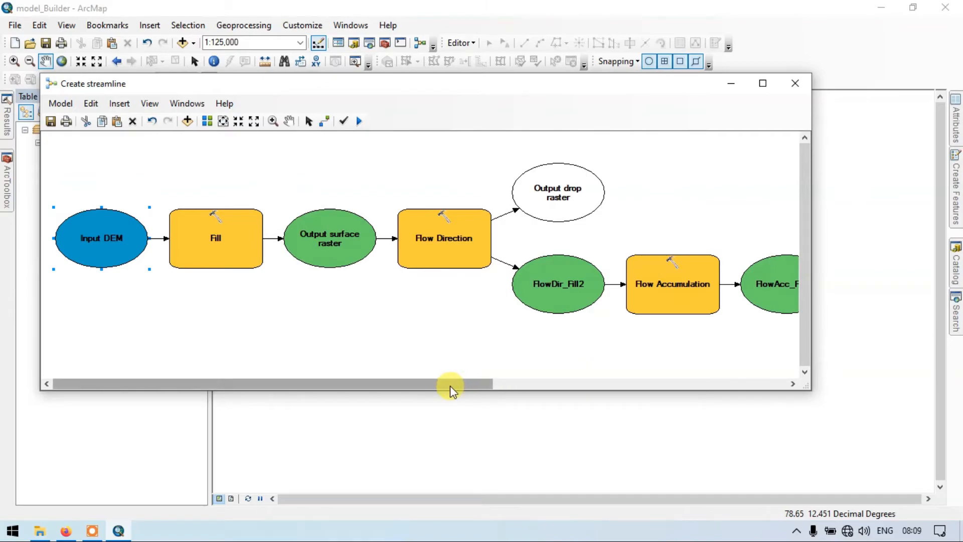
{"action": "left_click_drag", "start_coordinate": [449, 385], "coordinate": [322, 359]}
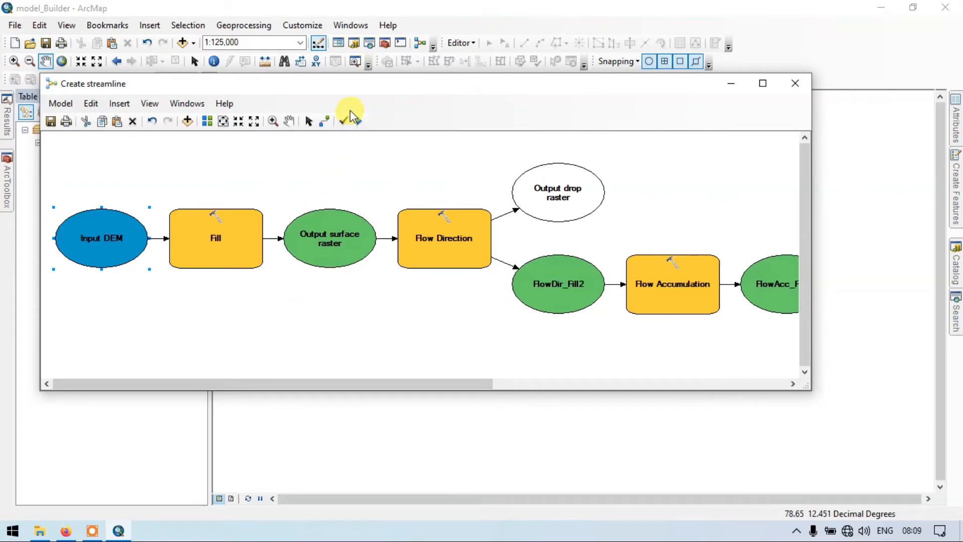
{"action": "left_click", "coordinate": [360, 122]}
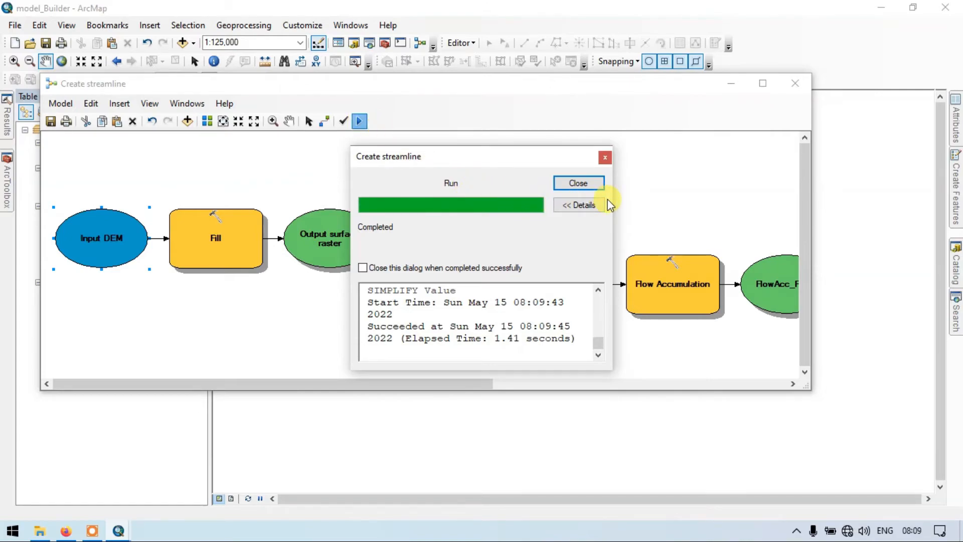
{"action": "left_click", "coordinate": [586, 184]}
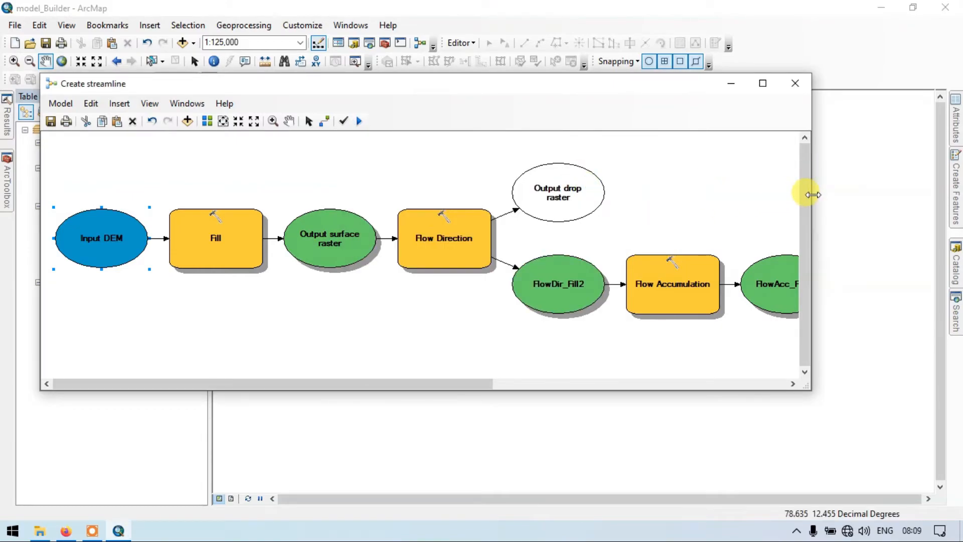
- Widen the model window and switch Add To Display off and on again for the Output Streamlines variable
{"action": "left_click_drag", "start_coordinate": [811, 193], "coordinate": [910, 201]}
{"action": "left_click_drag", "start_coordinate": [548, 387], "coordinate": [843, 373]}
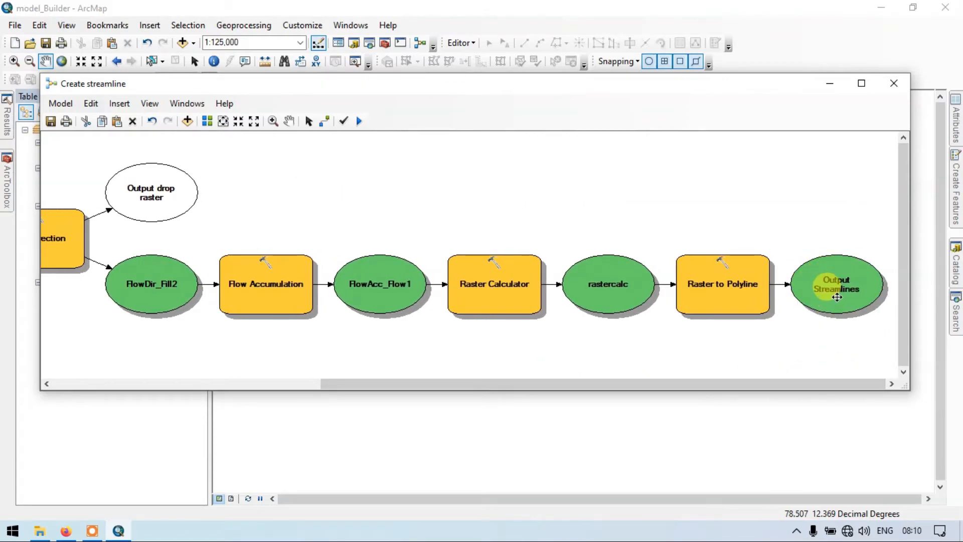
{"action": "right_click", "coordinate": [823, 278]}
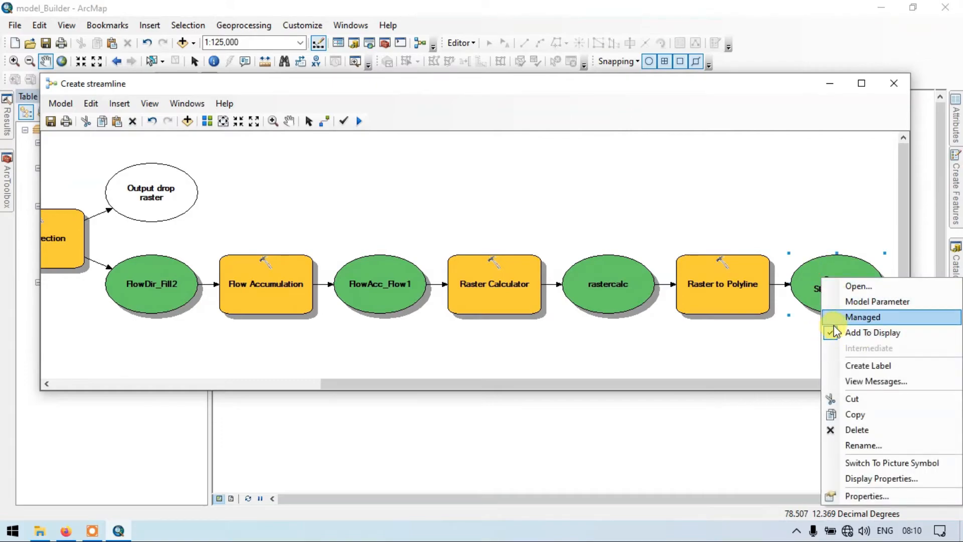
{"action": "left_click", "coordinate": [858, 333]}
{"action": "right_click", "coordinate": [849, 272]}
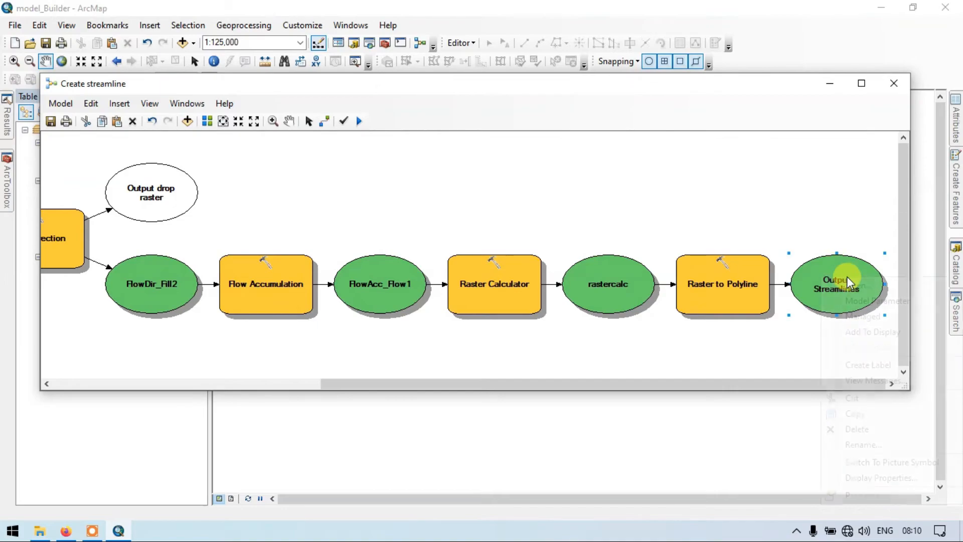
{"action": "left_click", "coordinate": [855, 333]}
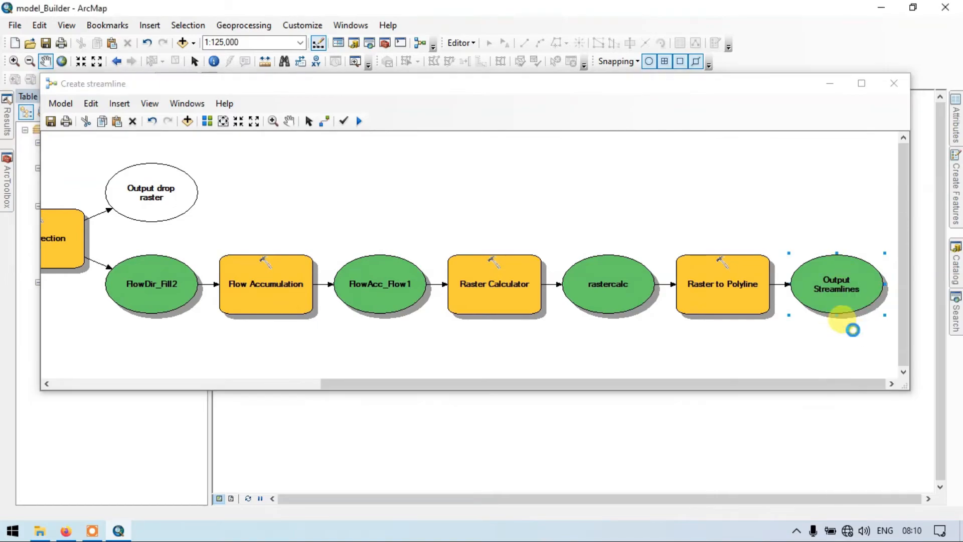
- Minimize the model window and hide the FlowAcc_Flow1 and rastercalc layers so only the stream lines show on the map
{"action": "left_click", "coordinate": [830, 84]}
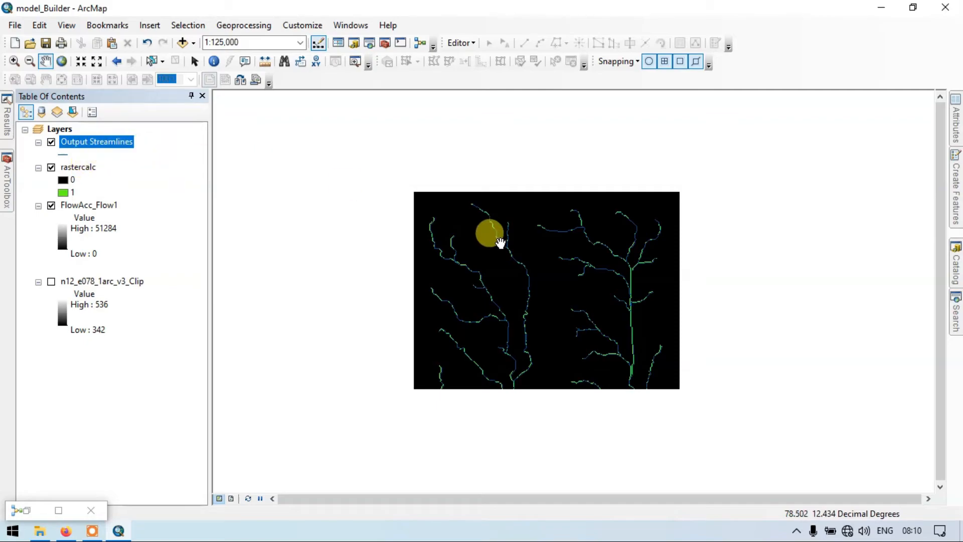
{"action": "left_click", "coordinate": [51, 206]}
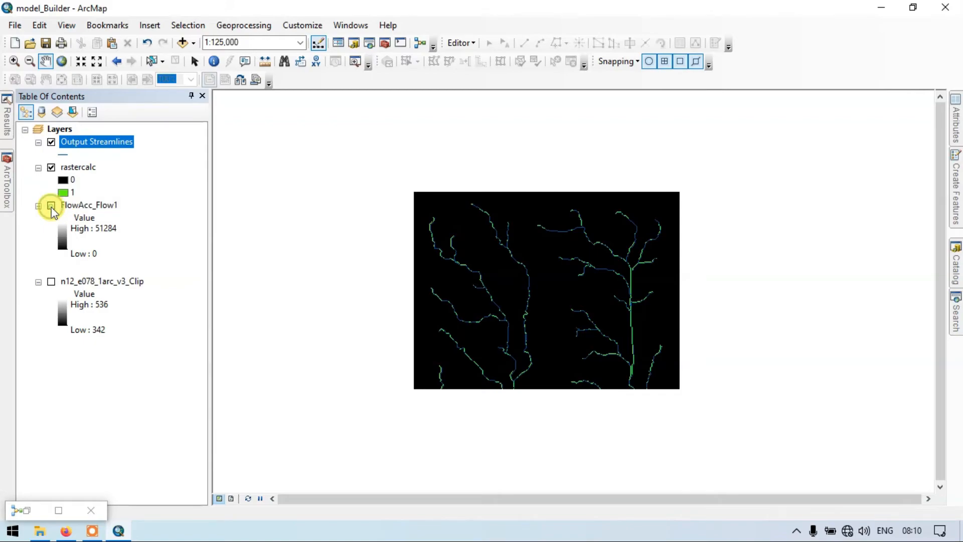
{"action": "left_click", "coordinate": [50, 167]}
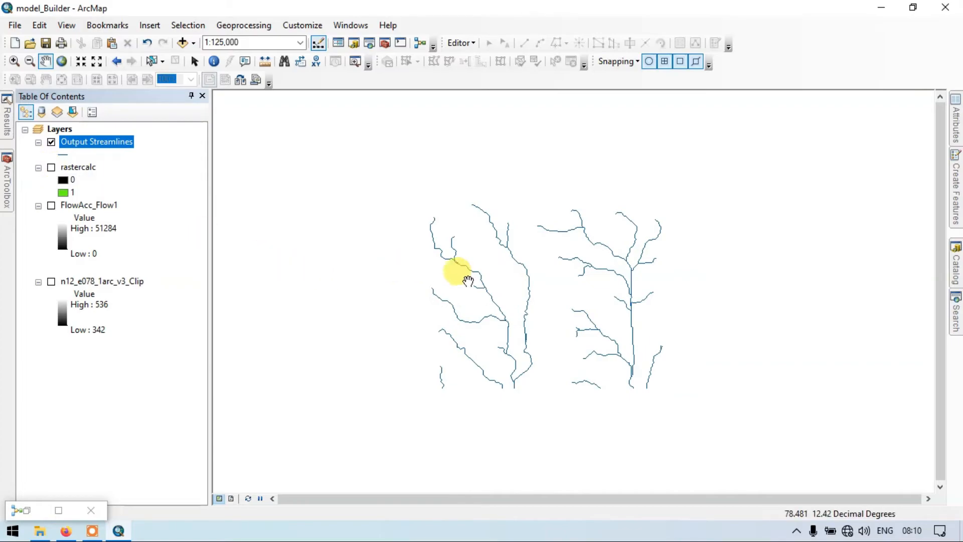
{"action": "scroll", "coordinate": [586, 312], "scroll_direction": "down", "scroll_amount": 1}
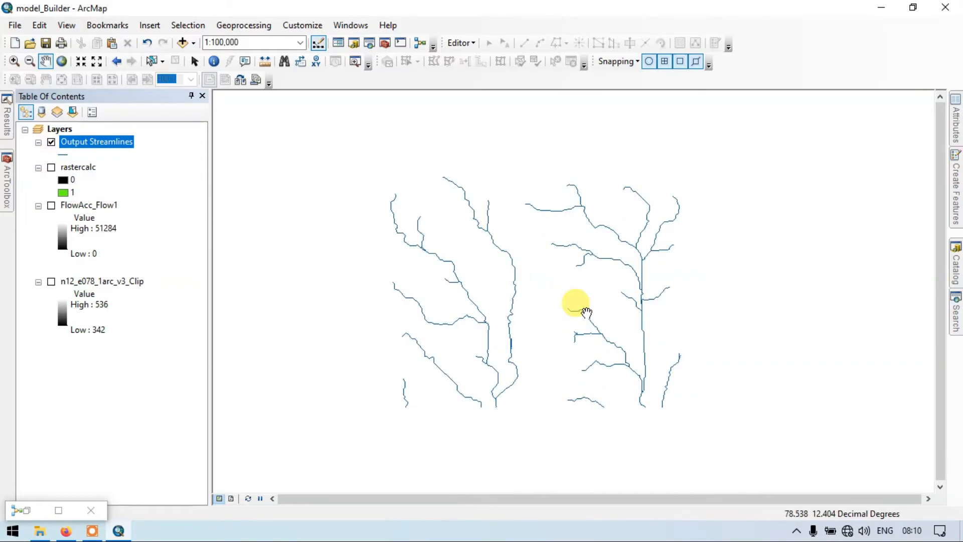
{"action": "scroll", "coordinate": [576, 332], "scroll_direction": "down", "scroll_amount": 1}
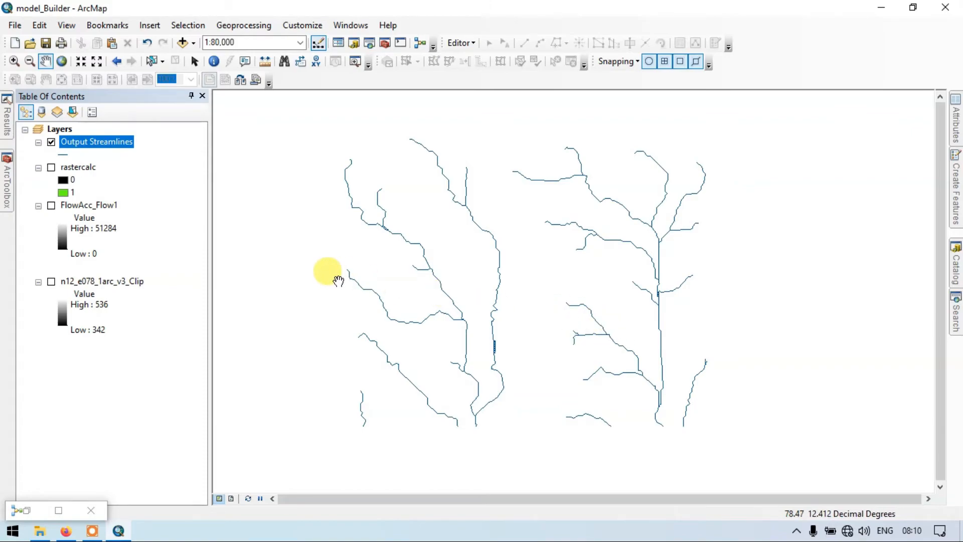
- Restore the model window and make the Output Streamlines variable a model parameter
{"action": "left_click", "coordinate": [29, 510]}
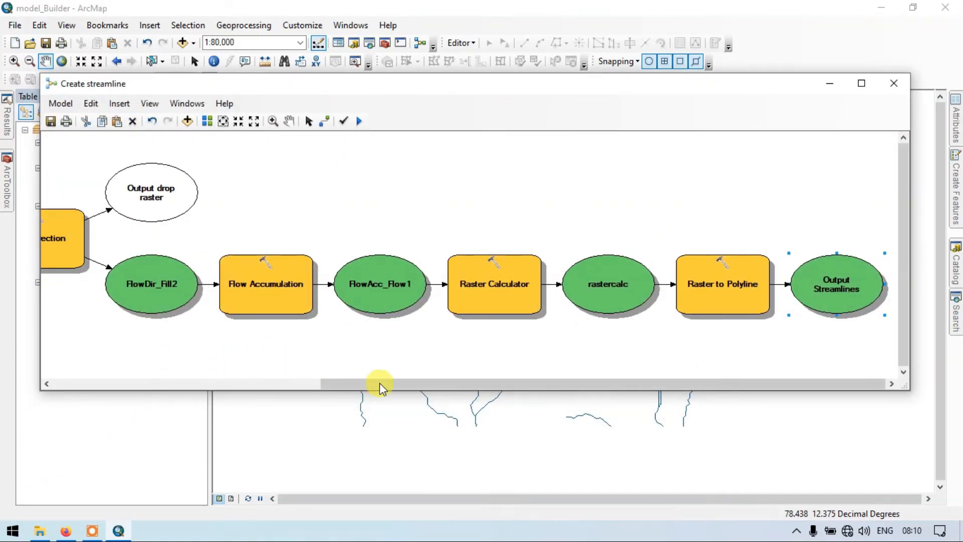
{"action": "left_click_drag", "start_coordinate": [379, 385], "coordinate": [480, 386]}
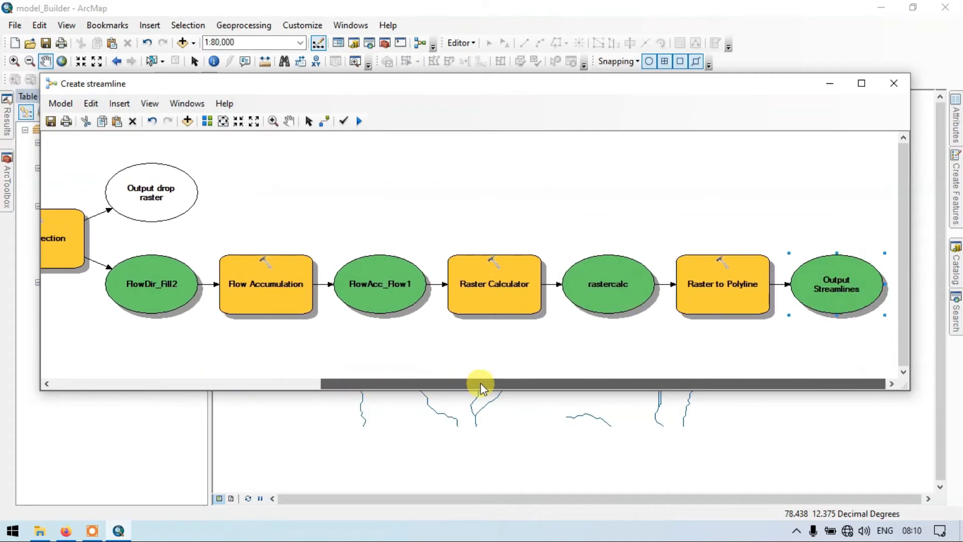
{"action": "right_click", "coordinate": [834, 275]}
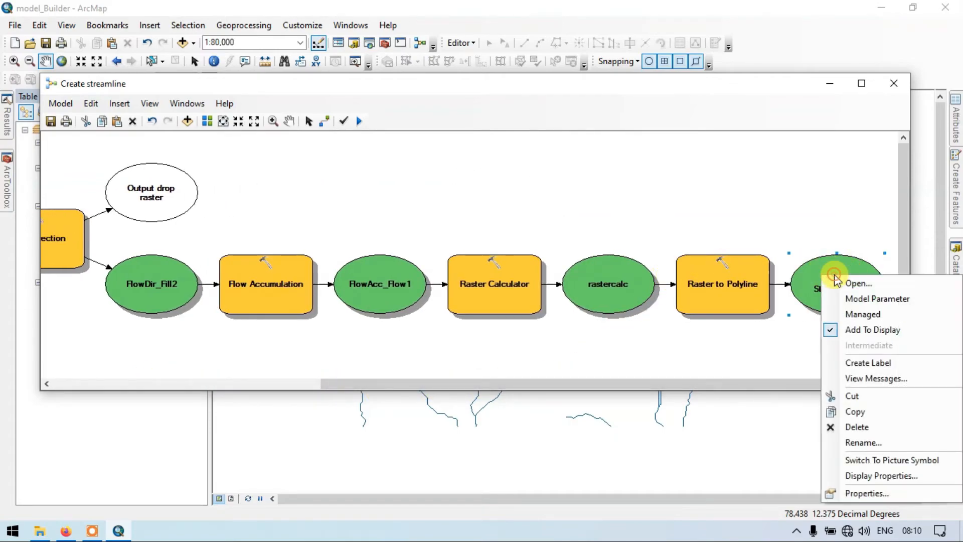
{"action": "left_click", "coordinate": [872, 300]}
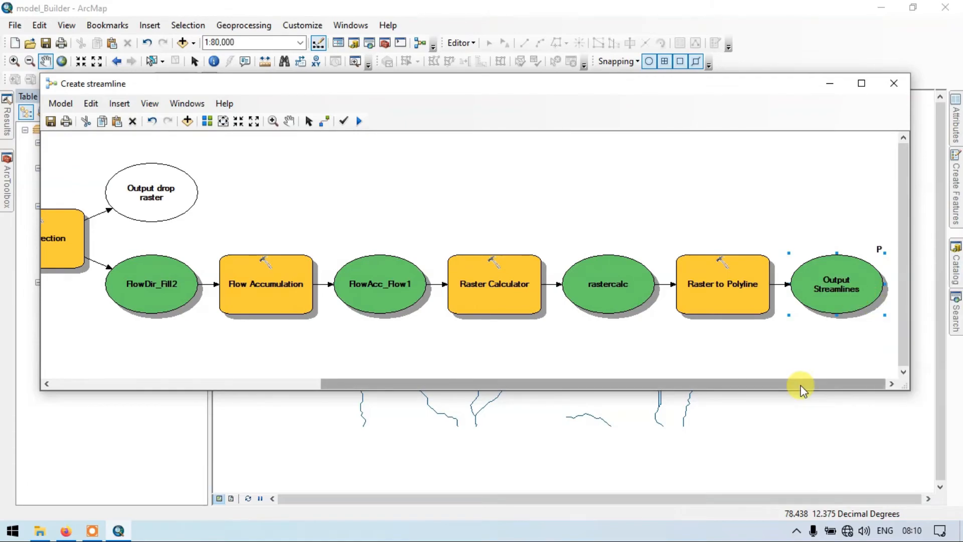
- Make the Input DEM variable a model parameter, and save and close the model
{"action": "left_click_drag", "start_coordinate": [801, 384], "coordinate": [369, 369]}
{"action": "right_click", "coordinate": [103, 224]}
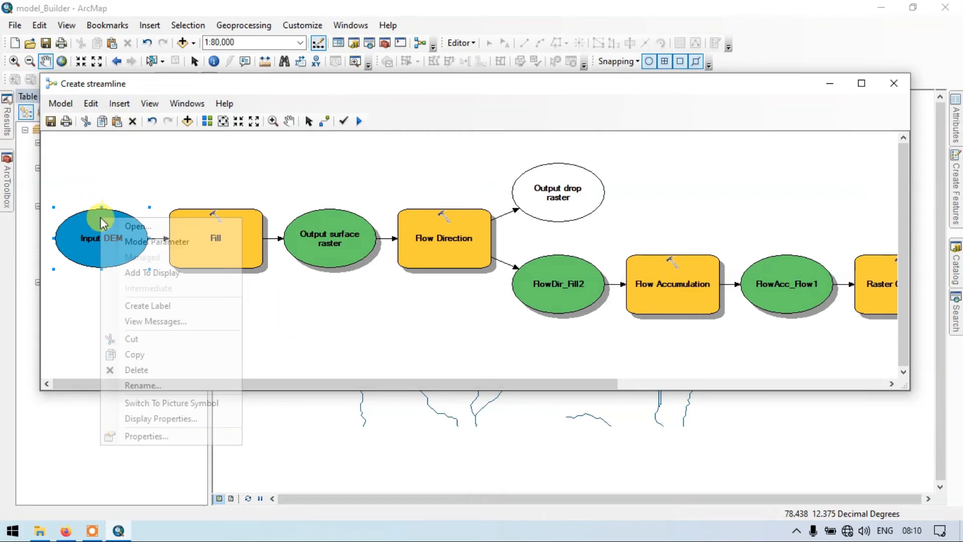
{"action": "left_click", "coordinate": [179, 241]}
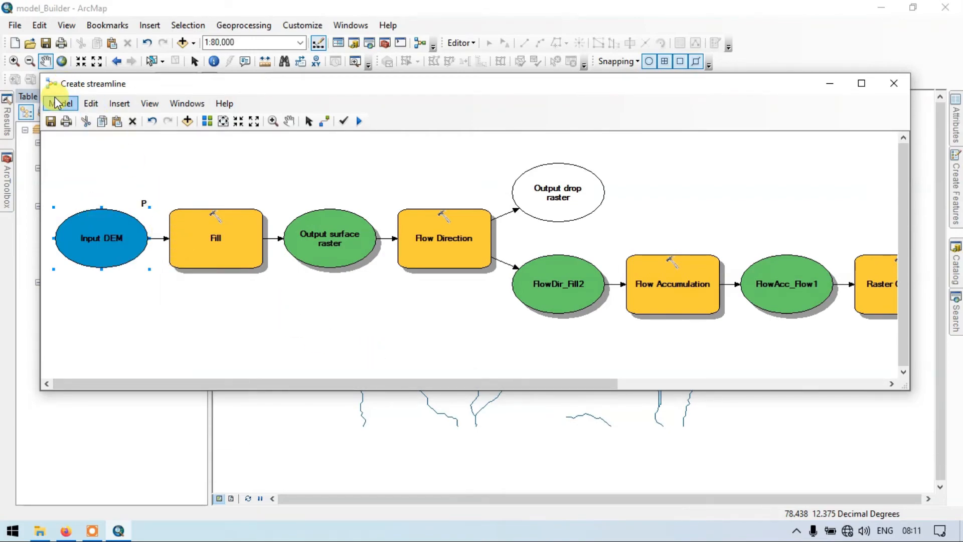
{"action": "left_click", "coordinate": [56, 122]}
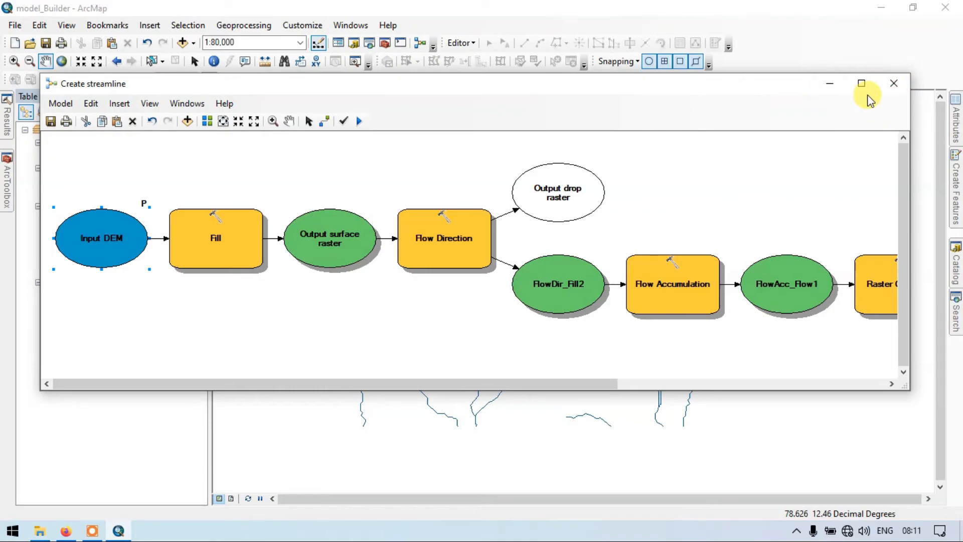
{"action": "left_click", "coordinate": [902, 80]}
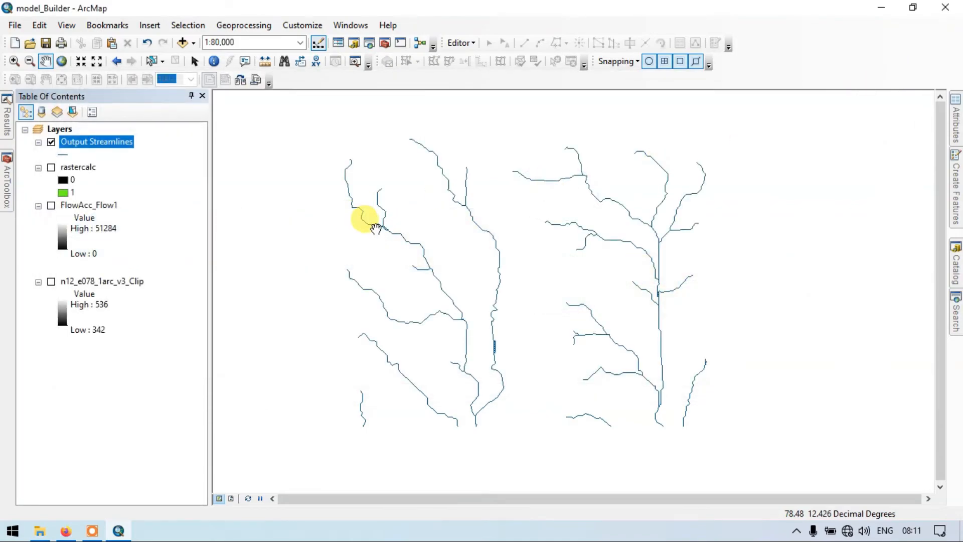
- Collapse the DEM To Streamlines toolbox, open the Create streamline tool and select n12_e078_1arc_v3_Clip as the input DEM
{"action": "left_click", "coordinate": [8, 180]}
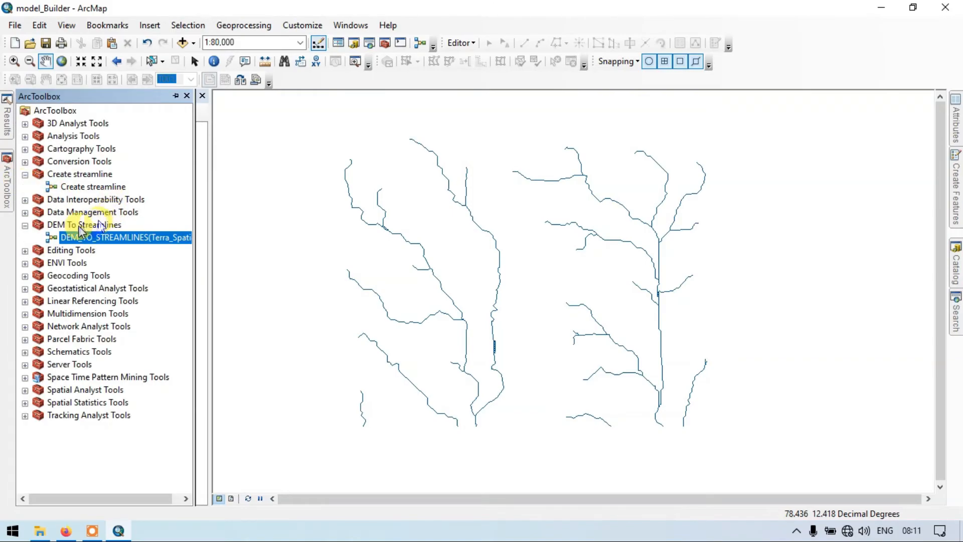
{"action": "left_click", "coordinate": [24, 224]}
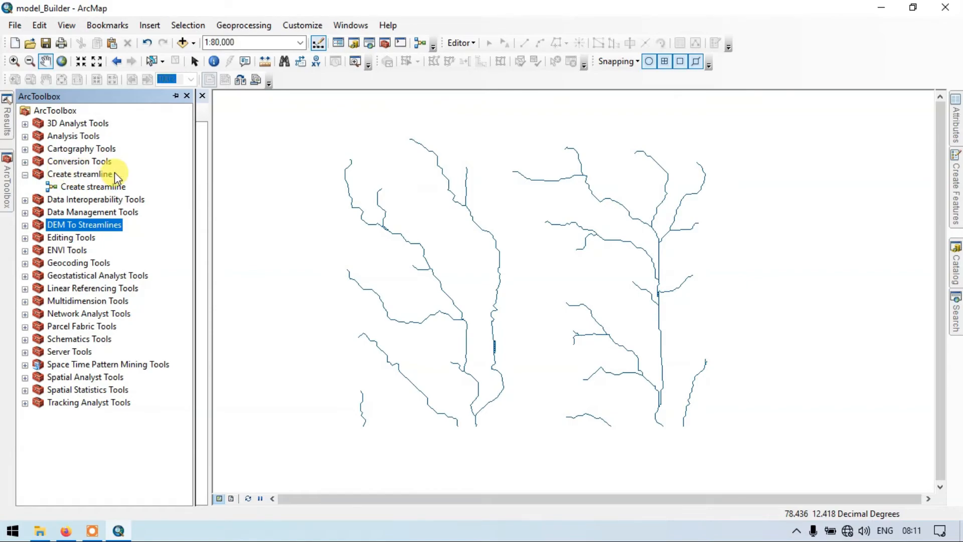
{"action": "left_click", "coordinate": [65, 186]}
{"action": "double_click", "coordinate": [67, 188]}
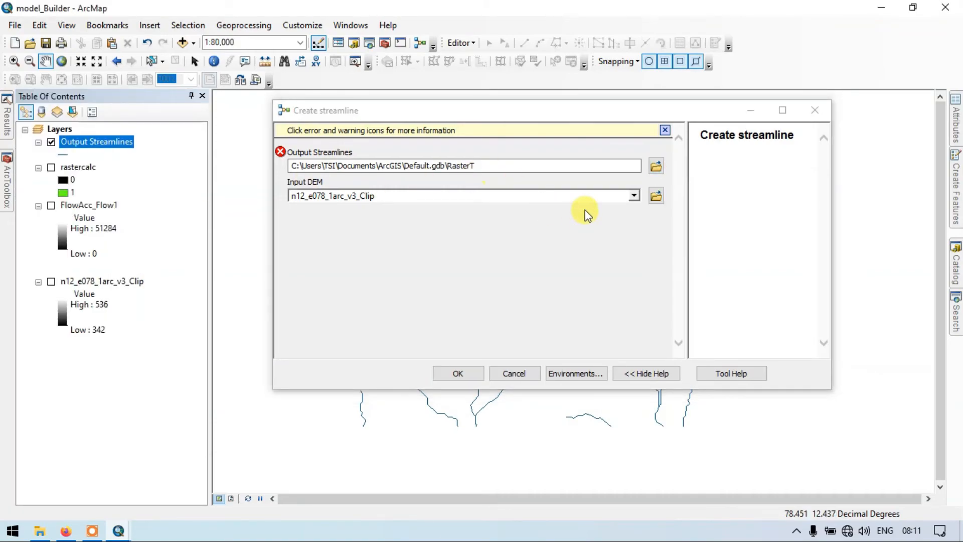
{"action": "left_click", "coordinate": [634, 196]}
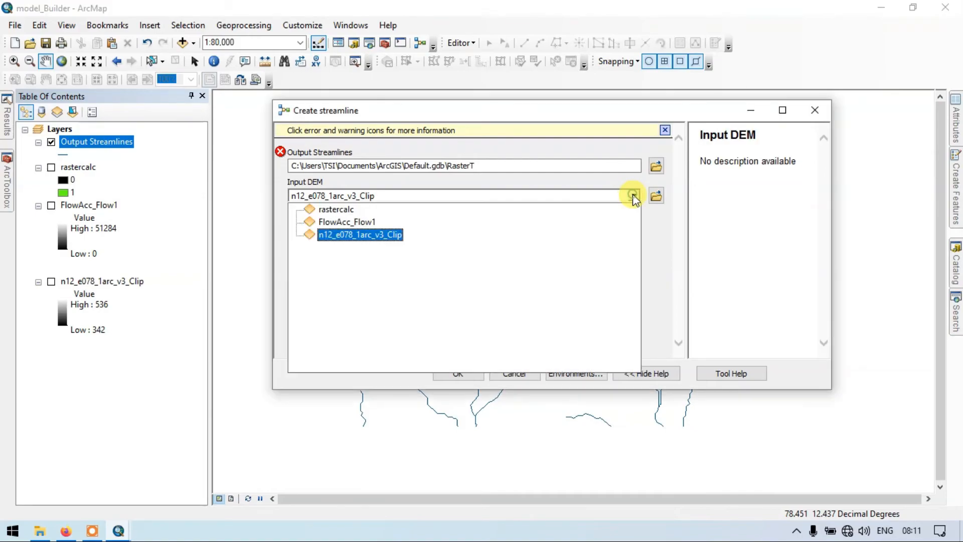
{"action": "left_click", "coordinate": [380, 233]}
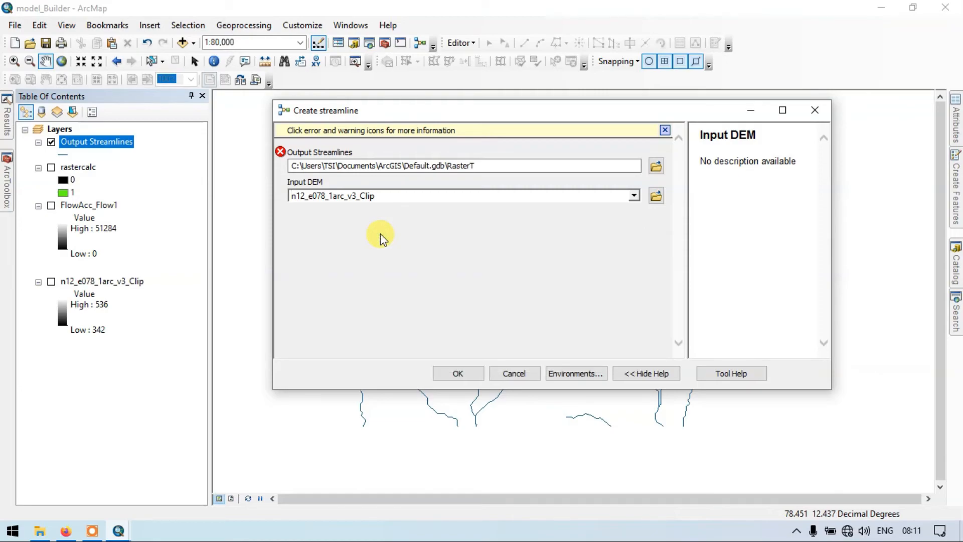
- Name the tool's output feature class streamlines and browse to the test project folder as its save location
{"action": "left_click", "coordinate": [656, 165]}
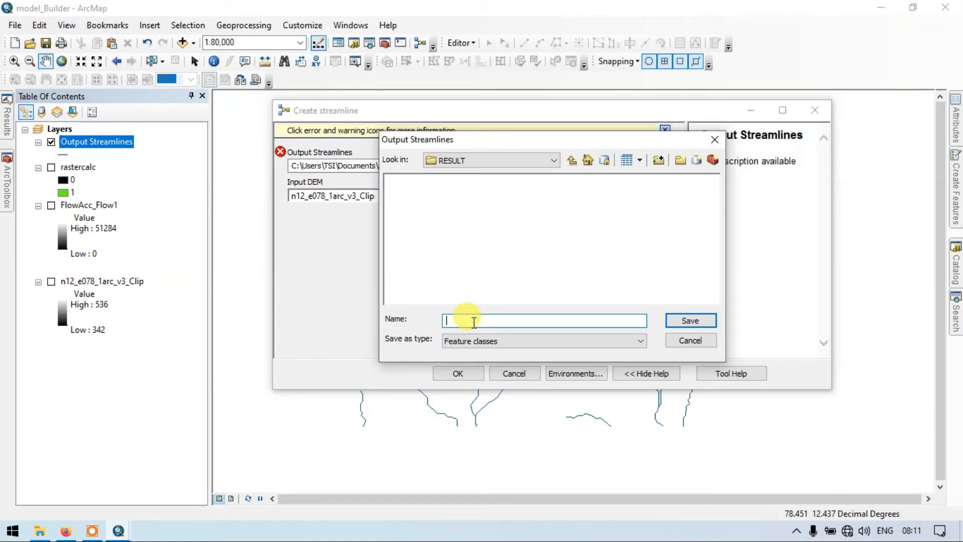
{"action": "type", "text": "stream"}
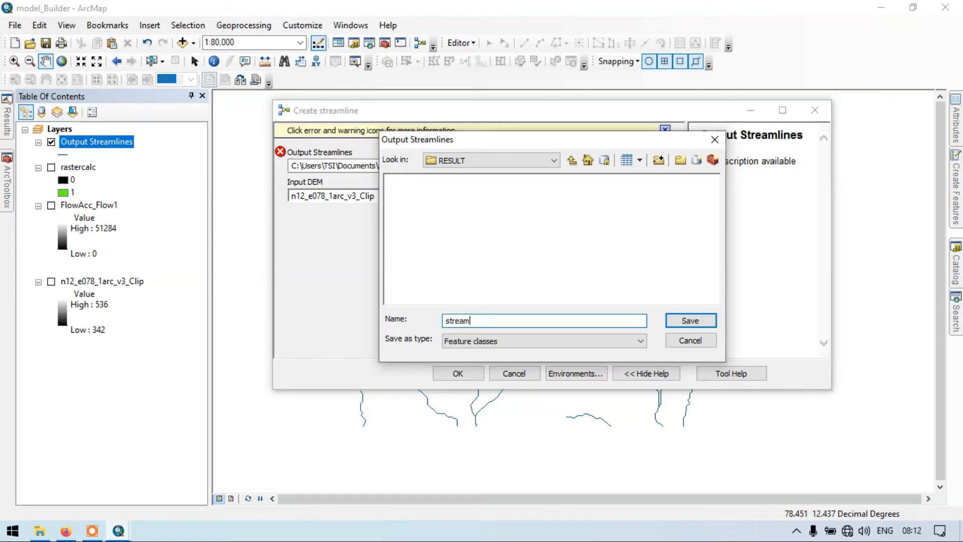
{"action": "type", "text": "lines"}
{"action": "left_click", "coordinate": [556, 160]}
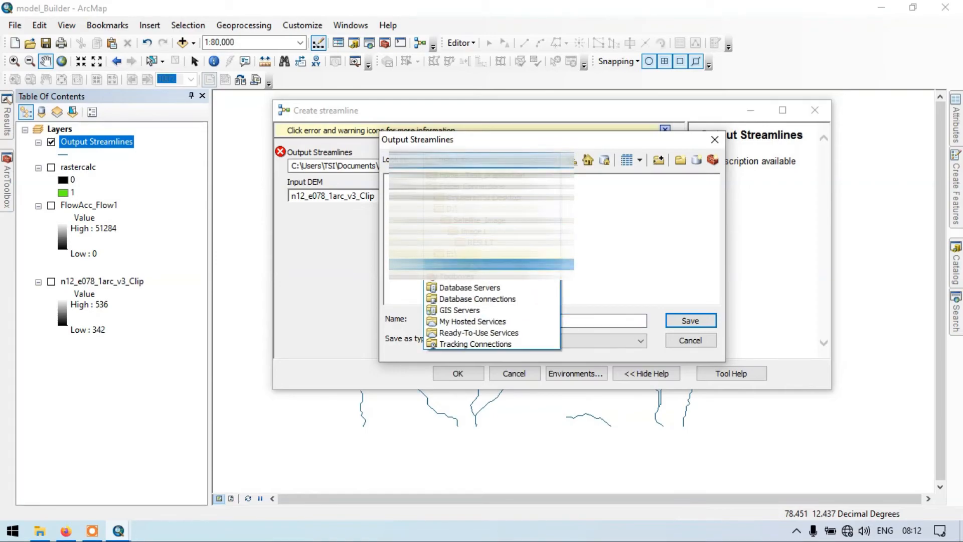
{"action": "left_click", "coordinate": [461, 253]}
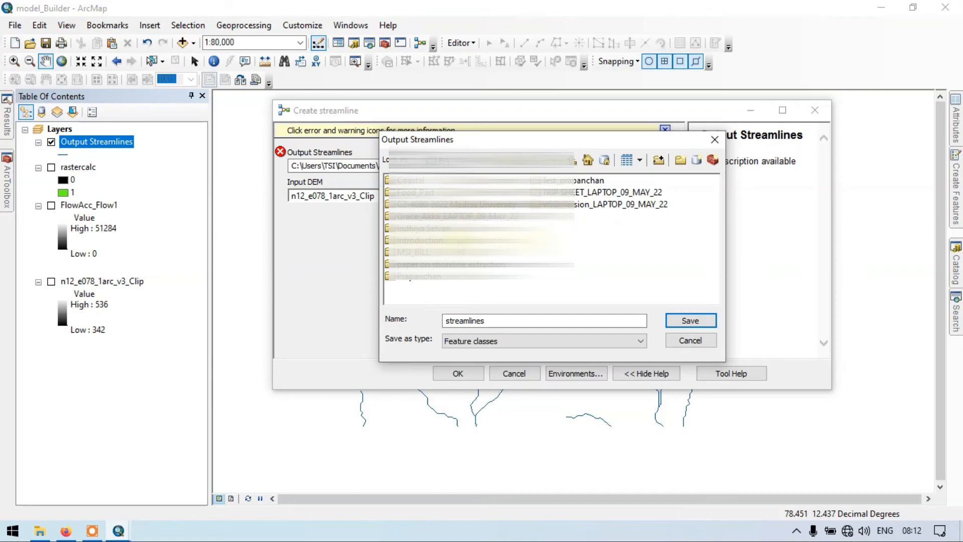
{"action": "double_click", "coordinate": [585, 182]}
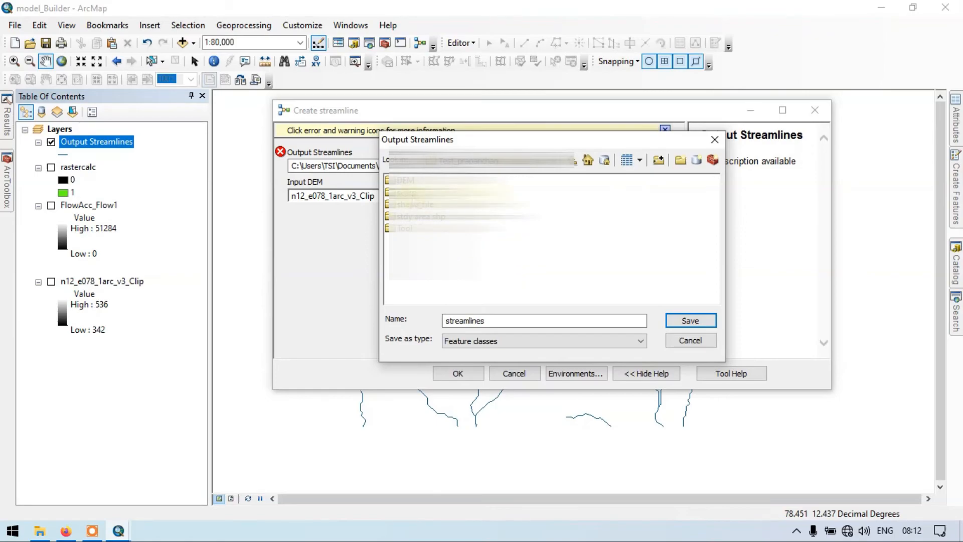
- Create a folder named results inside the test project folder and open it
{"action": "left_click", "coordinate": [681, 161]}
{"action": "key", "text": "BackSpace"}
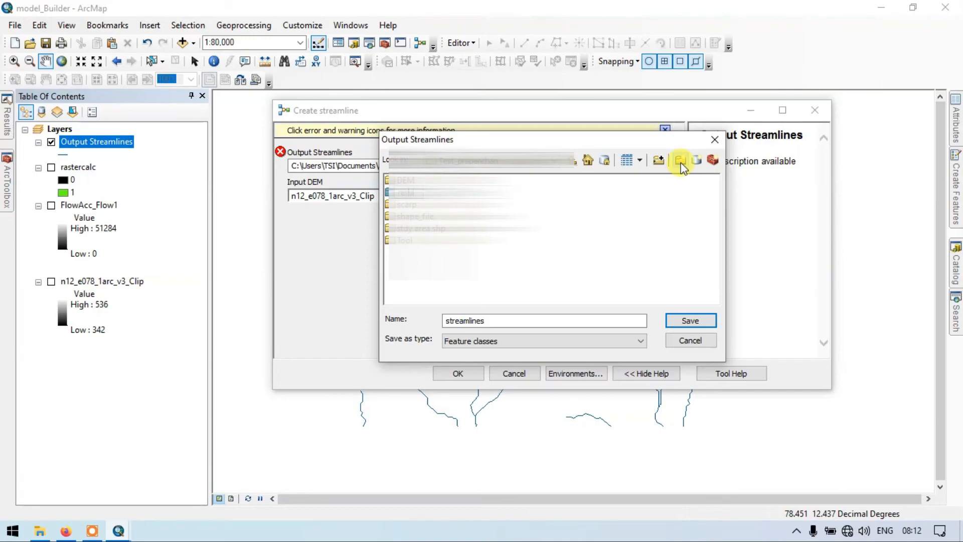
{"action": "type", "text": "results"}
{"action": "left_click", "coordinate": [558, 223]}
{"action": "double_click", "coordinate": [414, 193]}
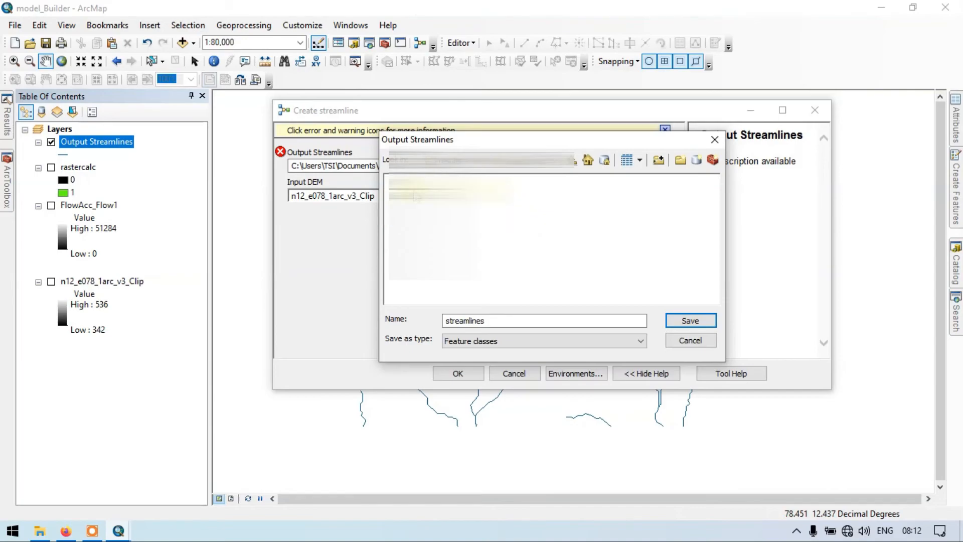
- Save the streamlines output path in the results folder and run the Create streamline tool, closing its progress report
{"action": "left_click", "coordinate": [686, 319]}
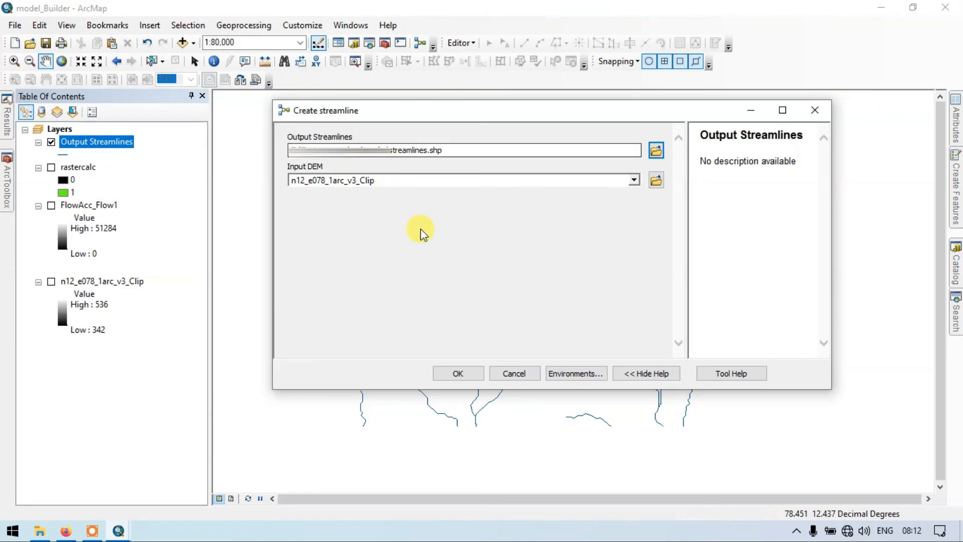
{"action": "left_click", "coordinate": [466, 373]}
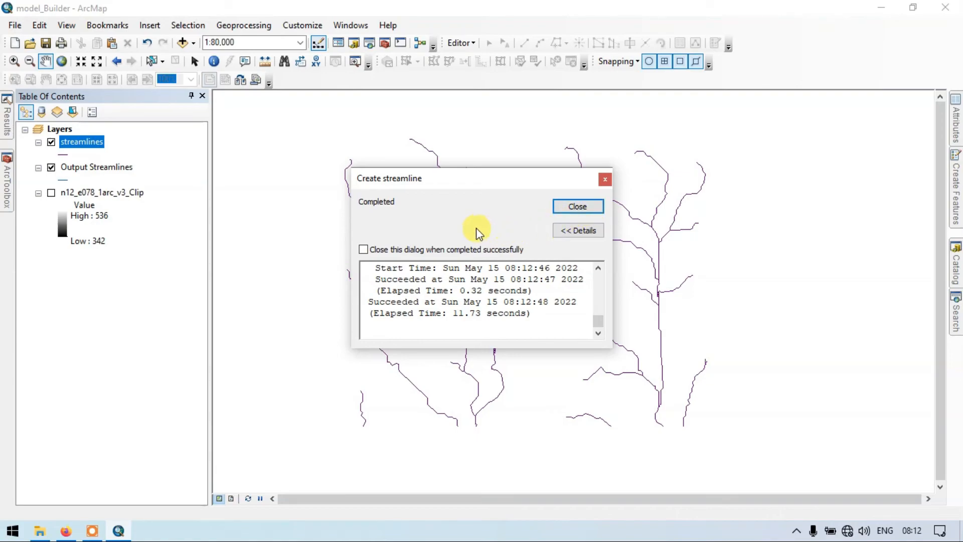
{"action": "left_click", "coordinate": [586, 210]}
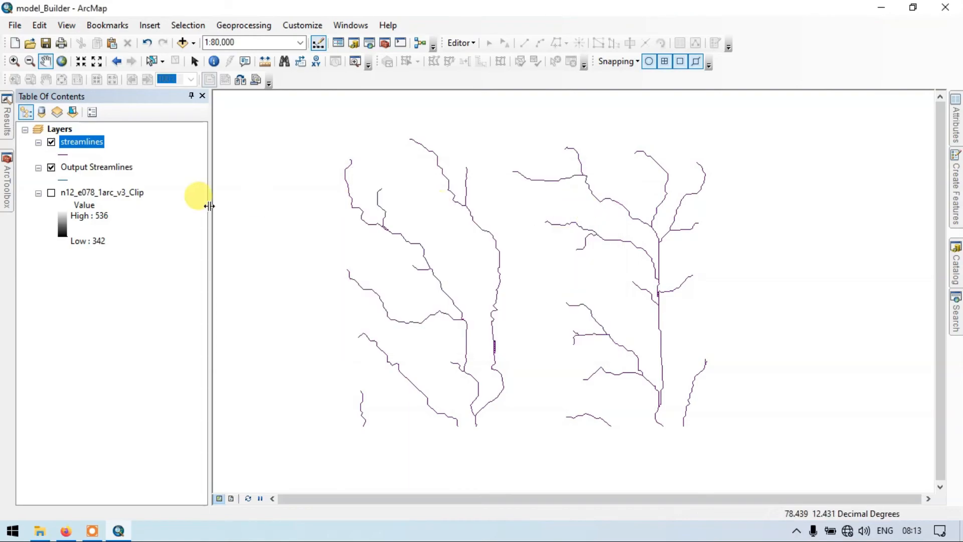
- Remove the streamlines and Output Streamlines layers from the map and show the n12_e078_1arc_v3_Clip DEM layer
{"action": "right_click", "coordinate": [80, 142]}
{"action": "left_click", "coordinate": [118, 164]}
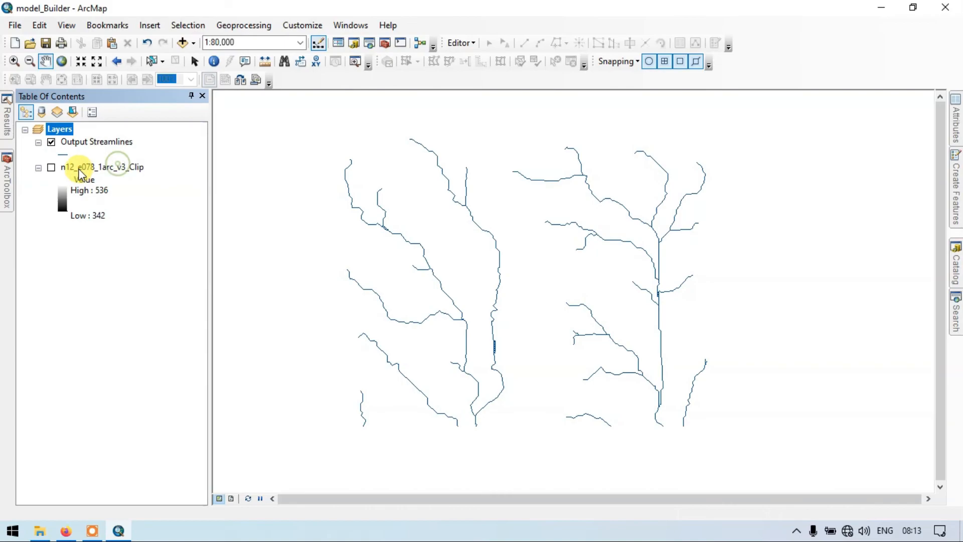
{"action": "right_click", "coordinate": [115, 146]}
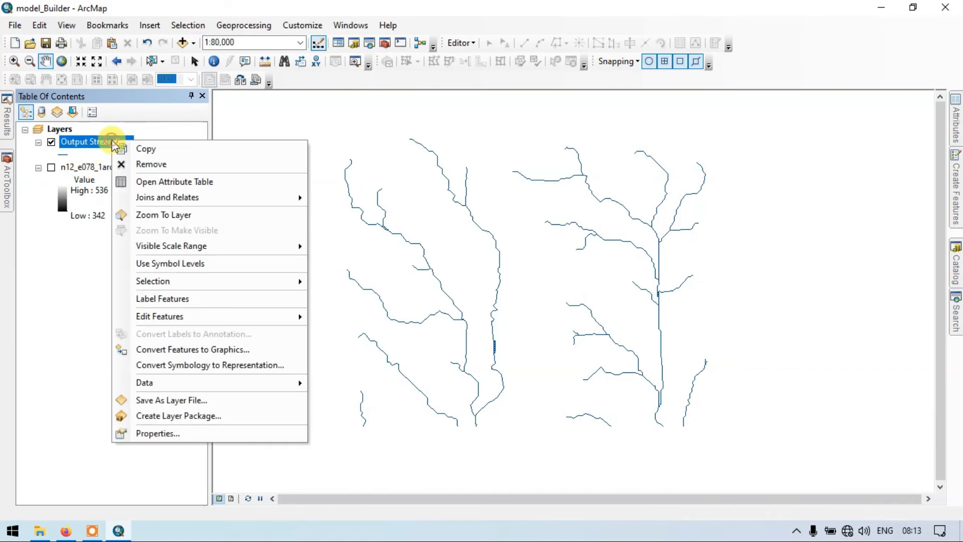
{"action": "left_click", "coordinate": [165, 164]}
{"action": "left_click", "coordinate": [52, 142]}
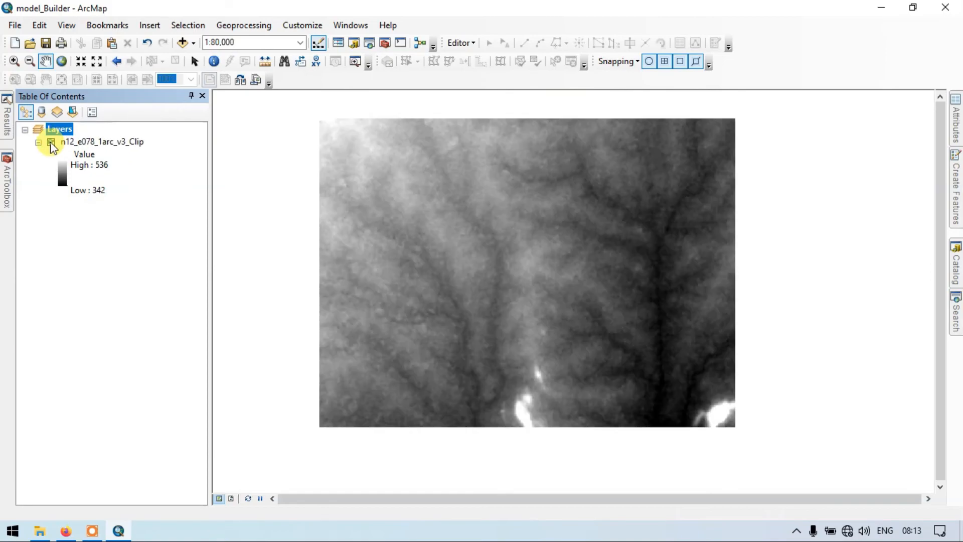
- Reopen the Create streamline tool with n12_e078_1arc_v3_Clip as the input DEM
{"action": "left_click", "coordinate": [7, 182]}
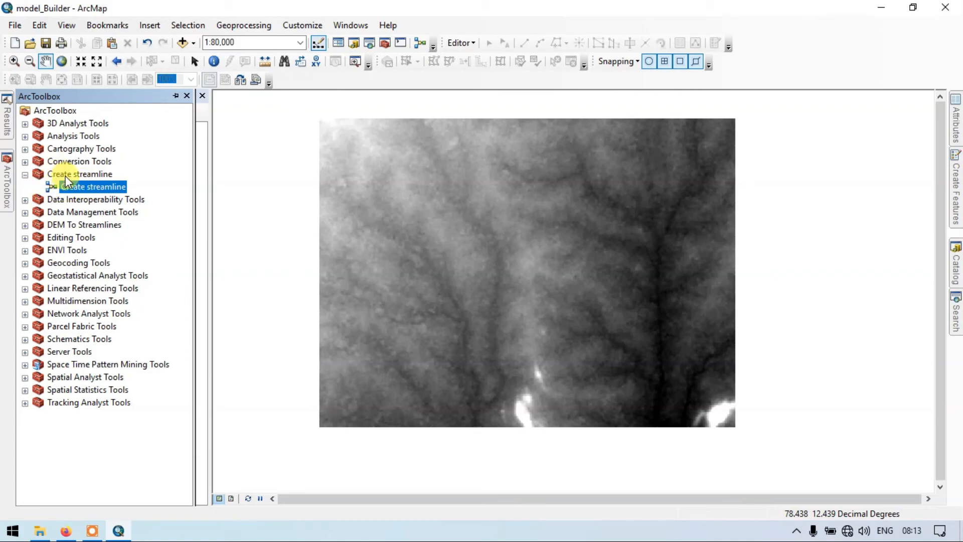
{"action": "double_click", "coordinate": [98, 186]}
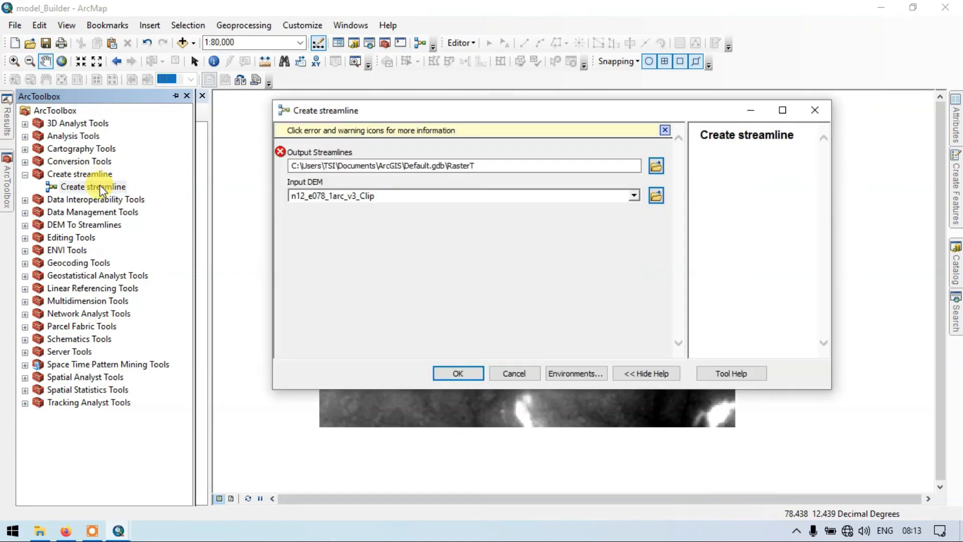
{"action": "left_click", "coordinate": [634, 195]}
{"action": "left_click", "coordinate": [377, 210]}
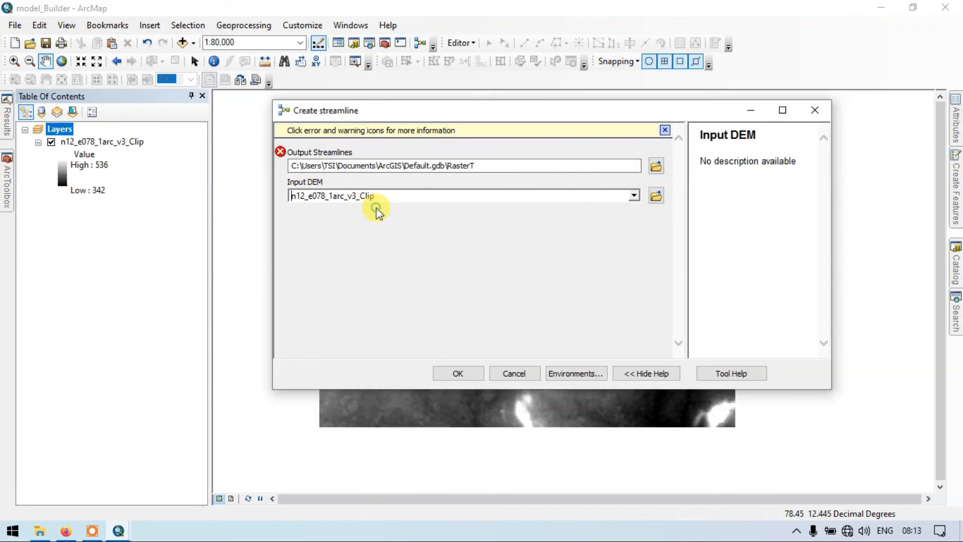
- Set the tool's output streamlines to a feature class named streamlines2 in the results folder
{"action": "left_click", "coordinate": [657, 166]}
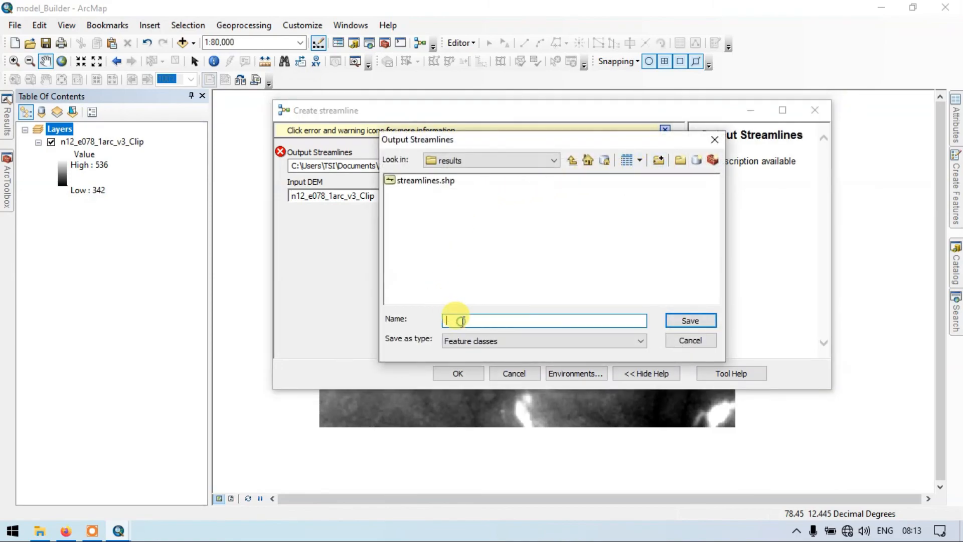
{"action": "type", "text": "strea"}
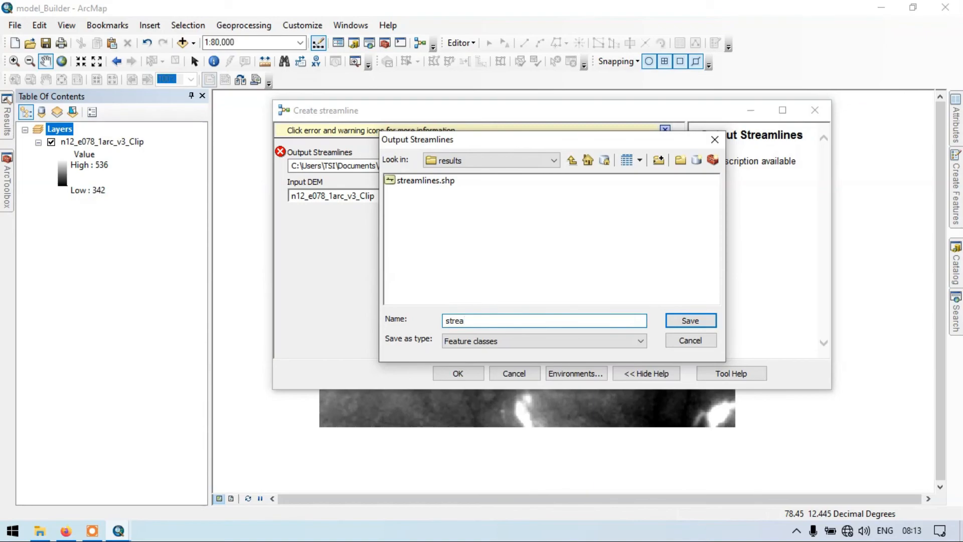
{"action": "type", "text": "mli"}
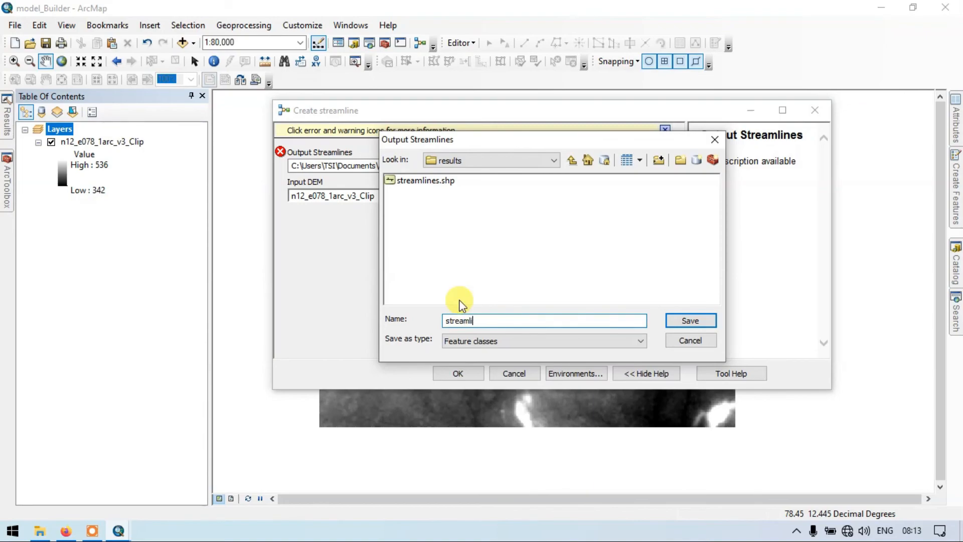
{"action": "type", "text": "nes2"}
{"action": "left_click", "coordinate": [692, 320]}
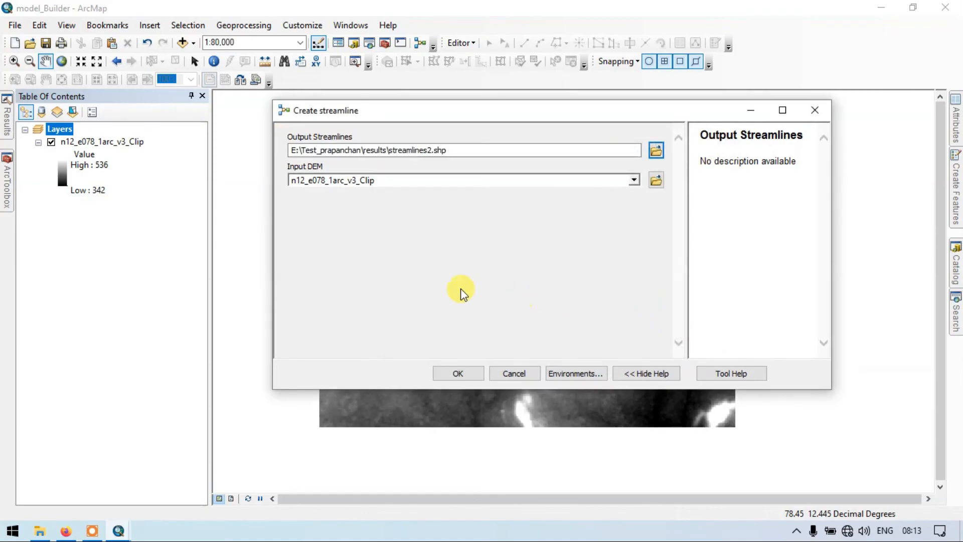
- Run the Create streamline tool for streamlines2, close its progress report and hide the DEM layer
{"action": "left_click", "coordinate": [465, 377]}
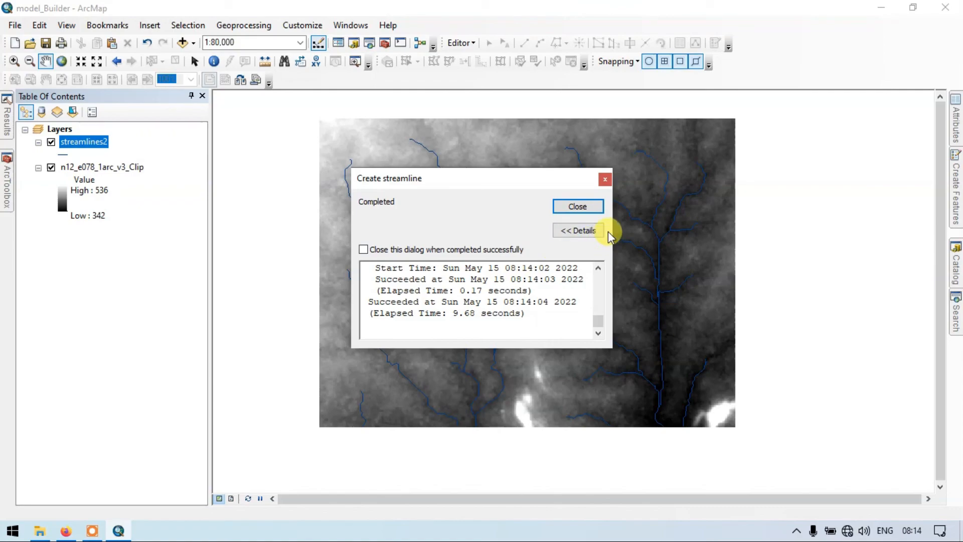
{"action": "left_click", "coordinate": [578, 208]}
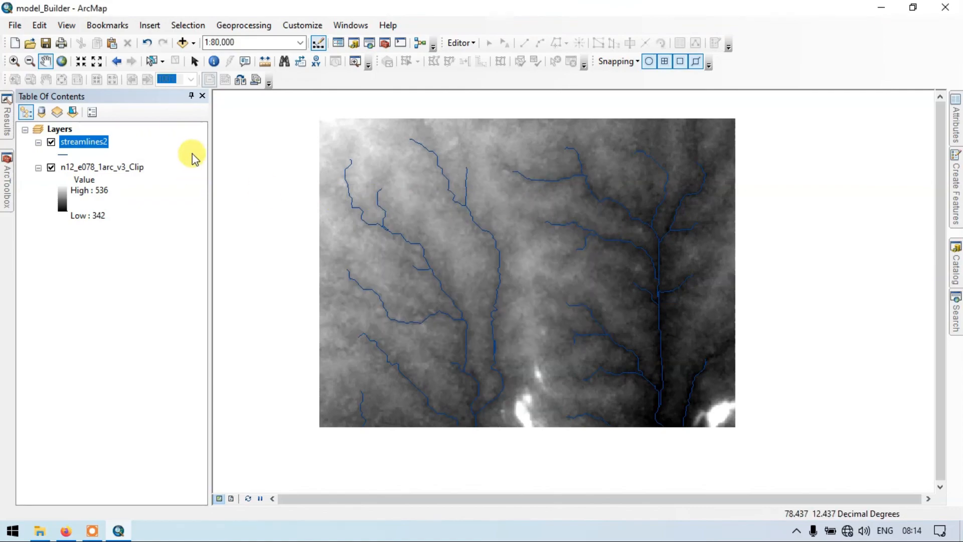
{"action": "left_click", "coordinate": [51, 167]}
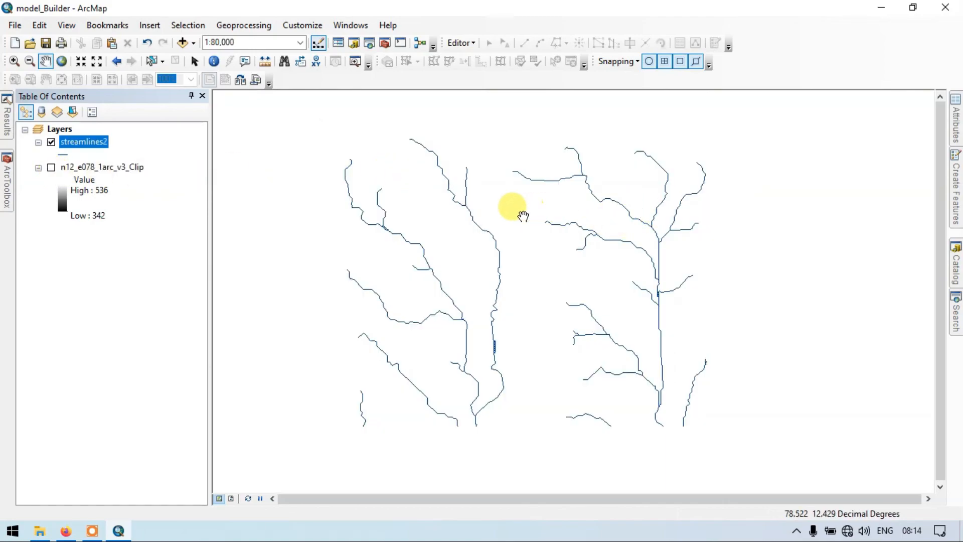